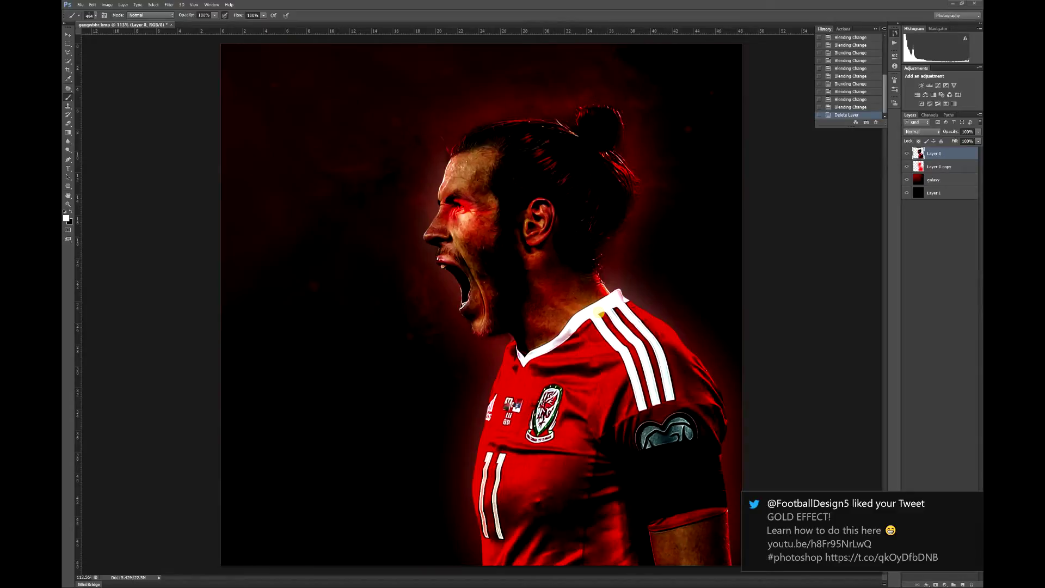
# - Turn off the computer's WiFi connection
pyautogui.click(974, 501)
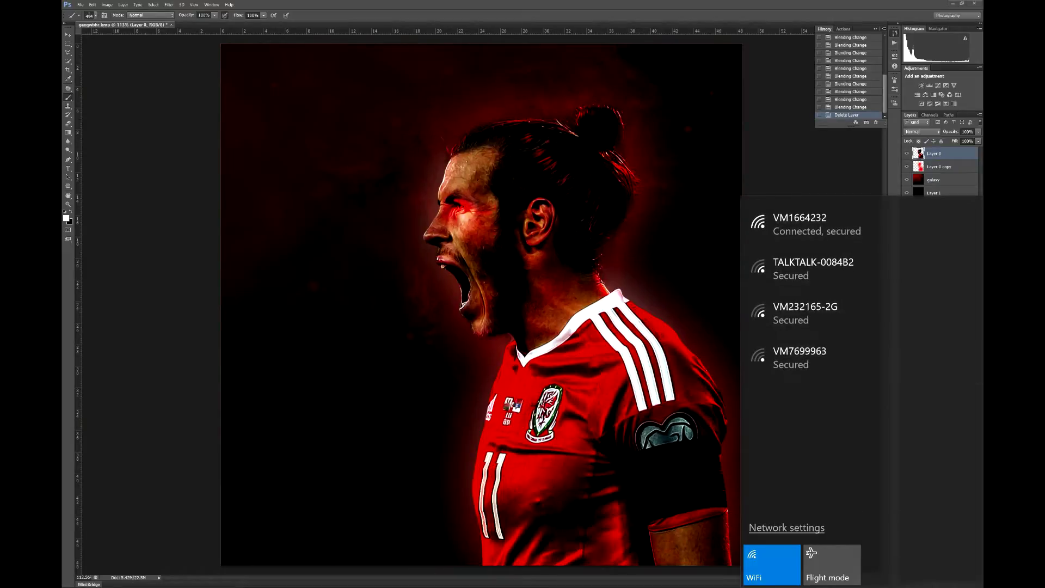
pyautogui.click(772, 564)
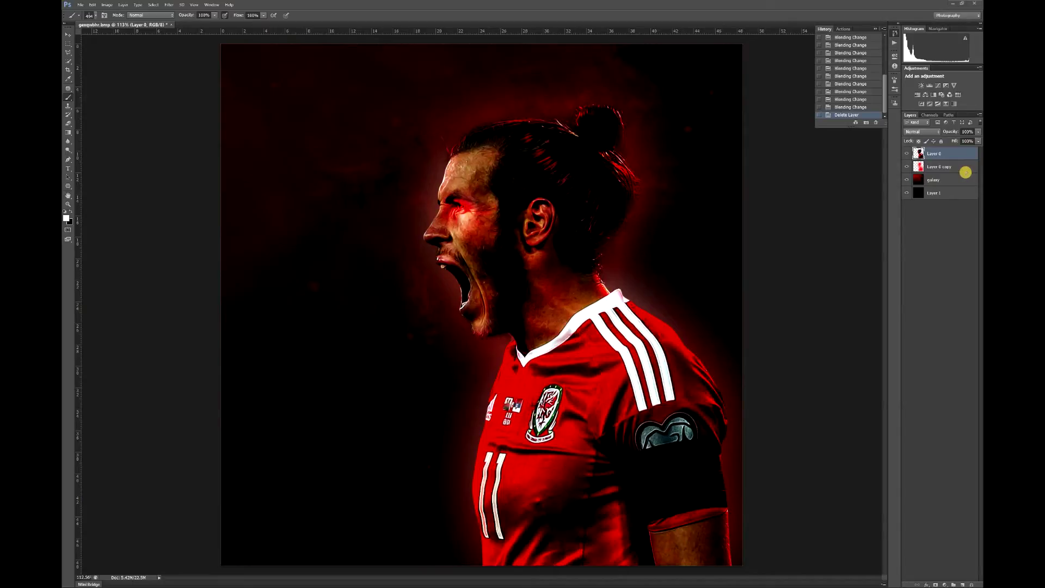
# - Add a new layer and stamp one white light flare in front of the chin with the 1074 px flare brush
pyautogui.click(95, 14)
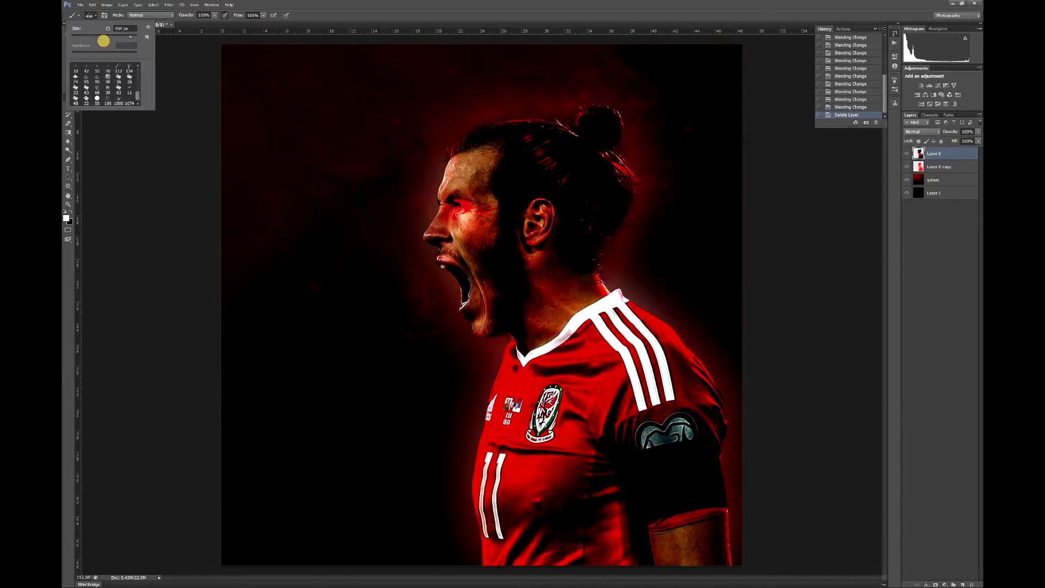
pyautogui.click(962, 584)
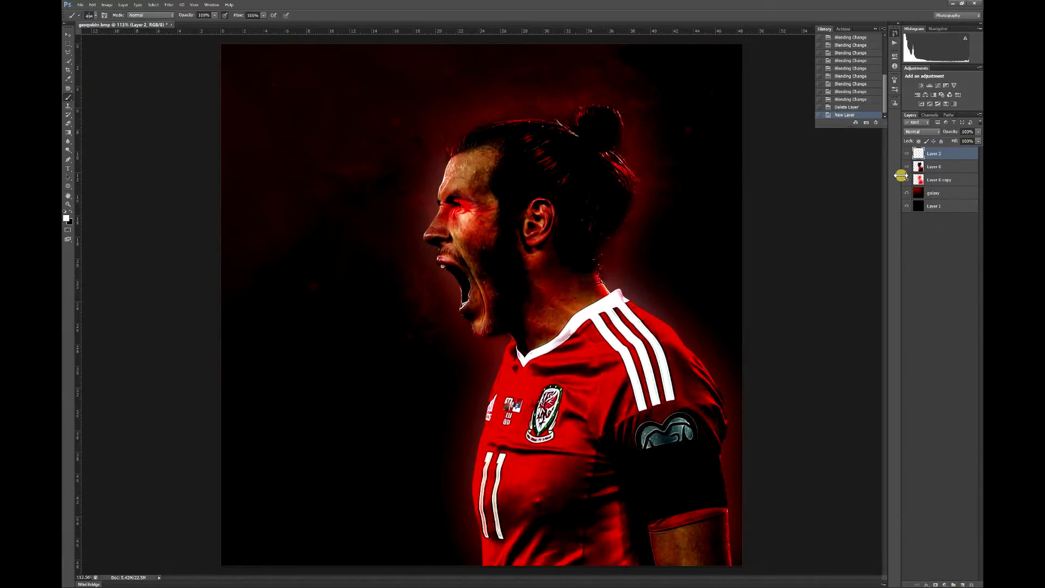
pyautogui.click(93, 15)
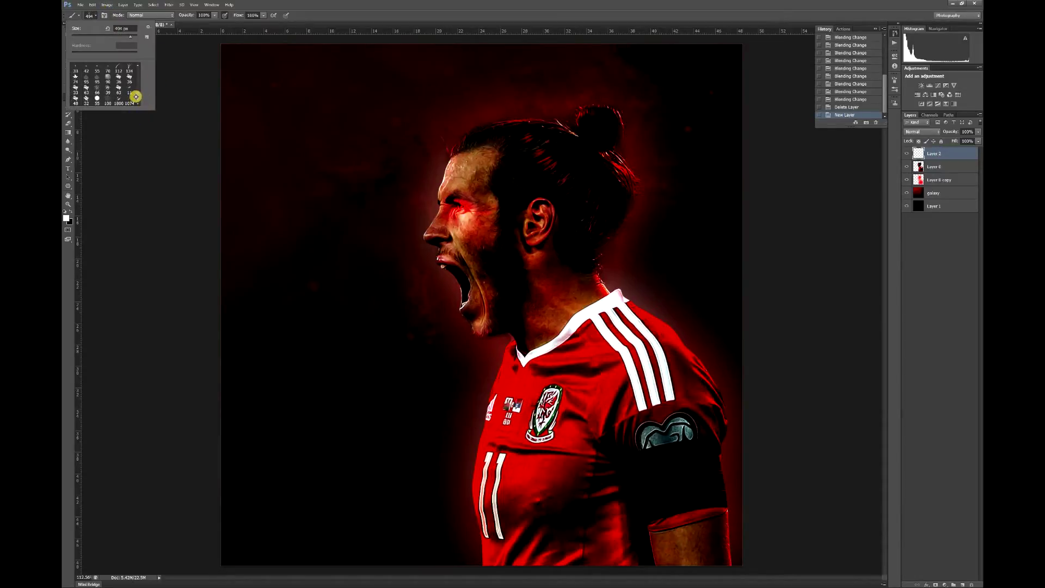
pyautogui.click(130, 101)
pyautogui.click(379, 313)
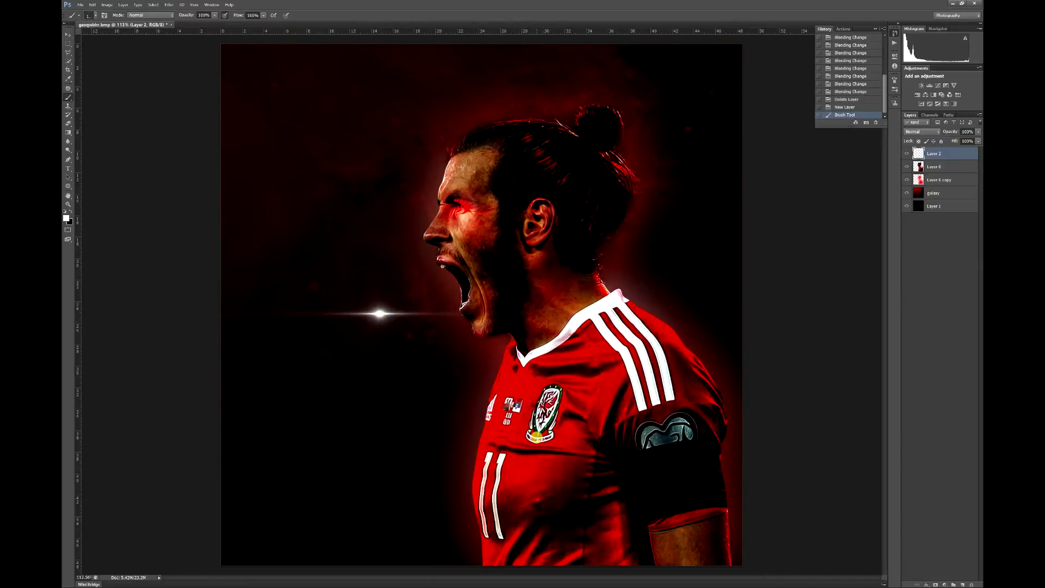
# - Move the light flare onto the outer edge of the sleeve and rotate it about 92° so it follows the arm
pyautogui.press('v')
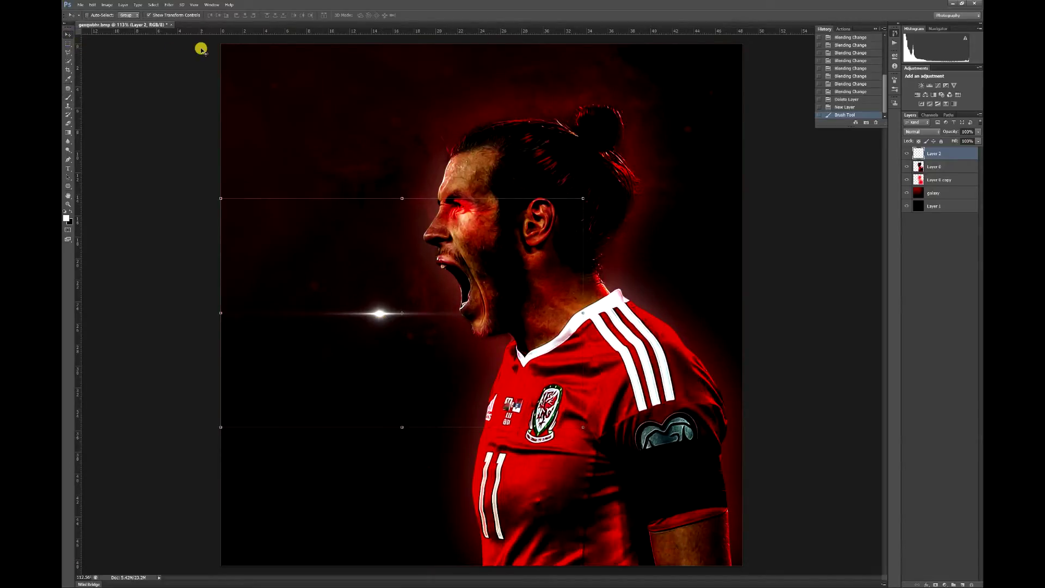
pyautogui.moveTo(452, 327); pyautogui.dragTo(694, 329)
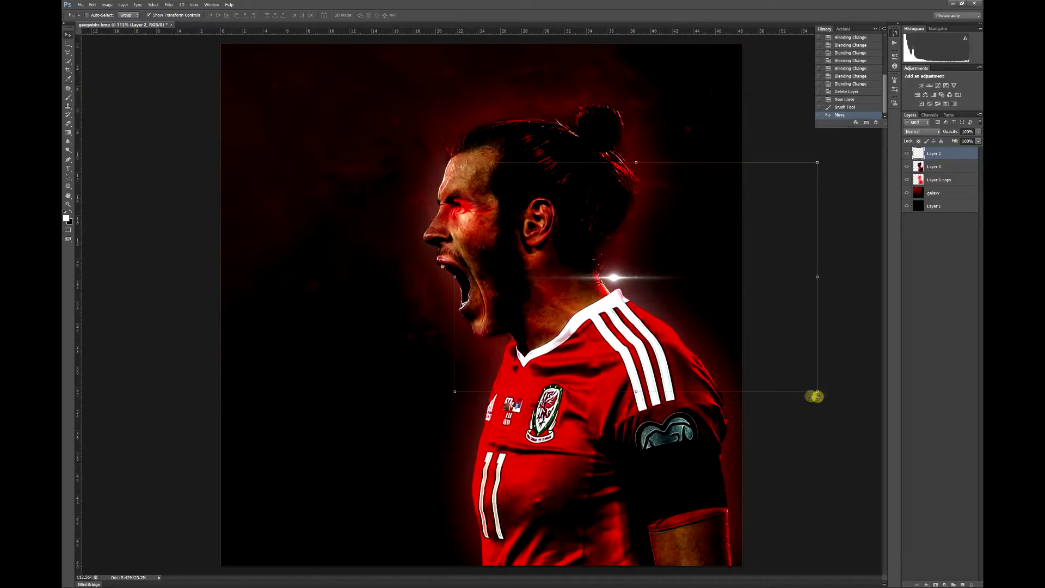
pyautogui.moveTo(781, 471); pyautogui.dragTo(714, 458)
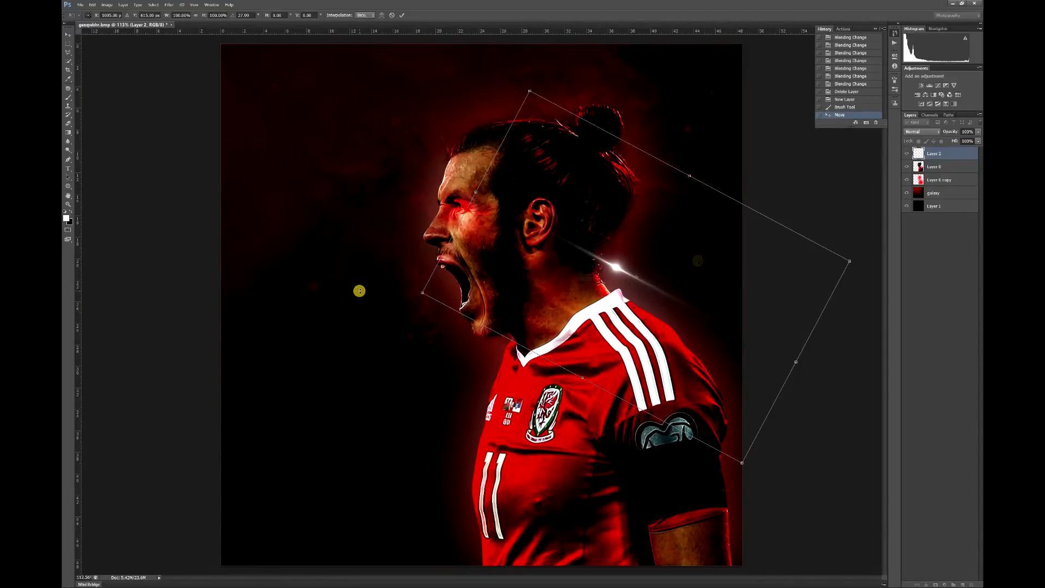
pyautogui.moveTo(698, 250)
pyautogui.mouseDown()
pyautogui.moveTo(704, 287)
pyautogui.moveTo(717, 276)
pyautogui.moveTo(694, 281)
pyautogui.moveTo(723, 285)
pyautogui.moveTo(691, 277)
pyautogui.moveTo(691, 264)
pyautogui.mouseUp()
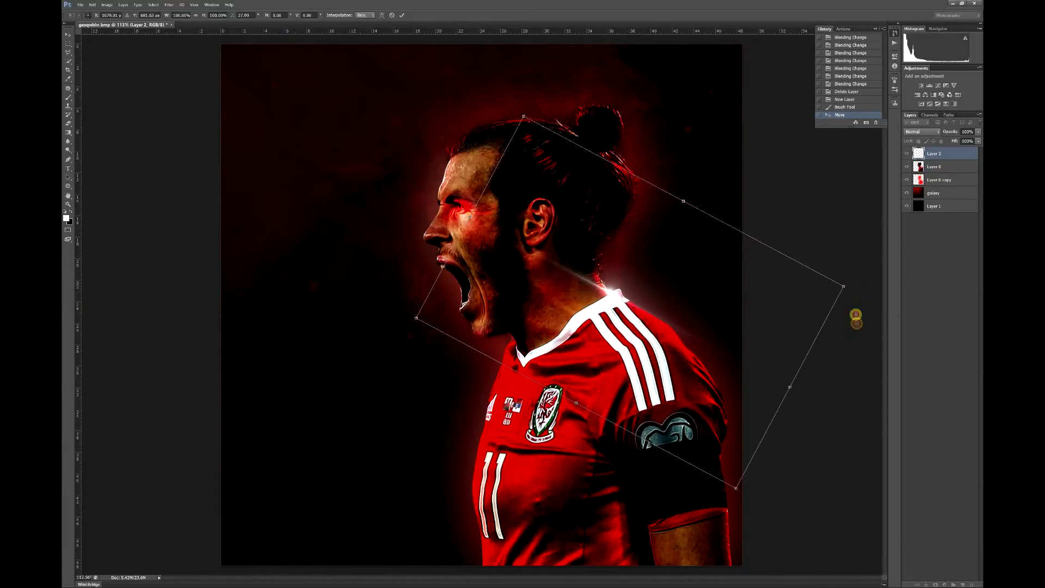
pyautogui.moveTo(856, 316); pyautogui.dragTo(841, 368)
pyautogui.moveTo(691, 317); pyautogui.dragTo(808, 495)
pyautogui.moveTo(720, 245); pyautogui.dragTo(798, 371)
pyautogui.moveTo(861, 307); pyautogui.dragTo(853, 285)
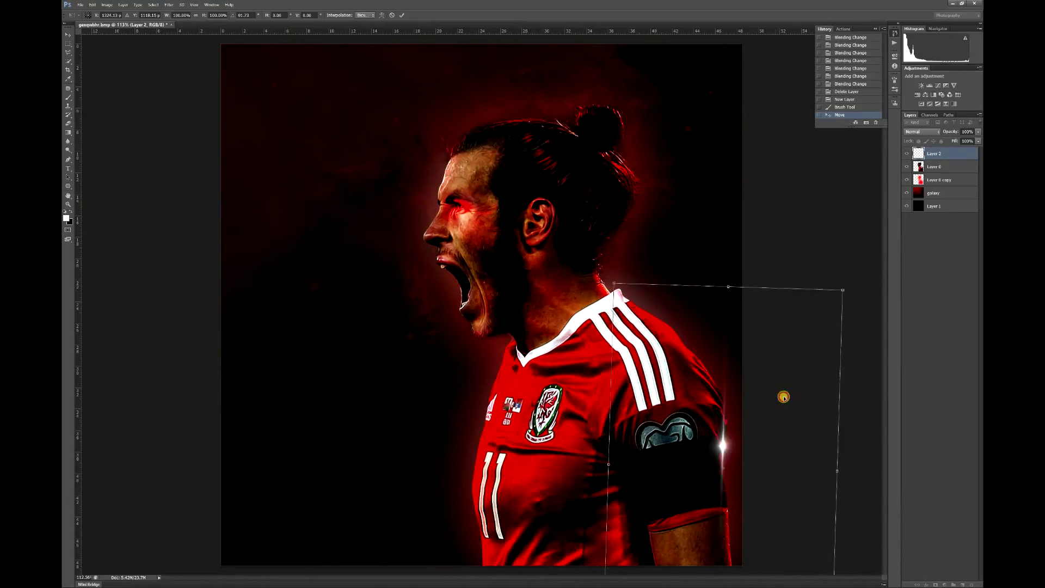
pyautogui.moveTo(783, 396); pyautogui.dragTo(773, 419)
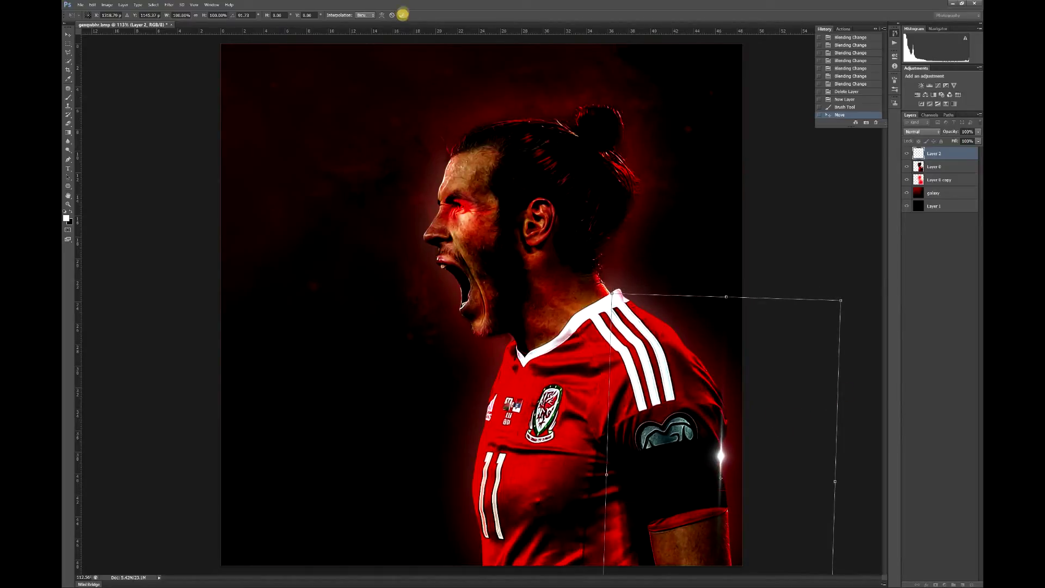
pyautogui.click(403, 15)
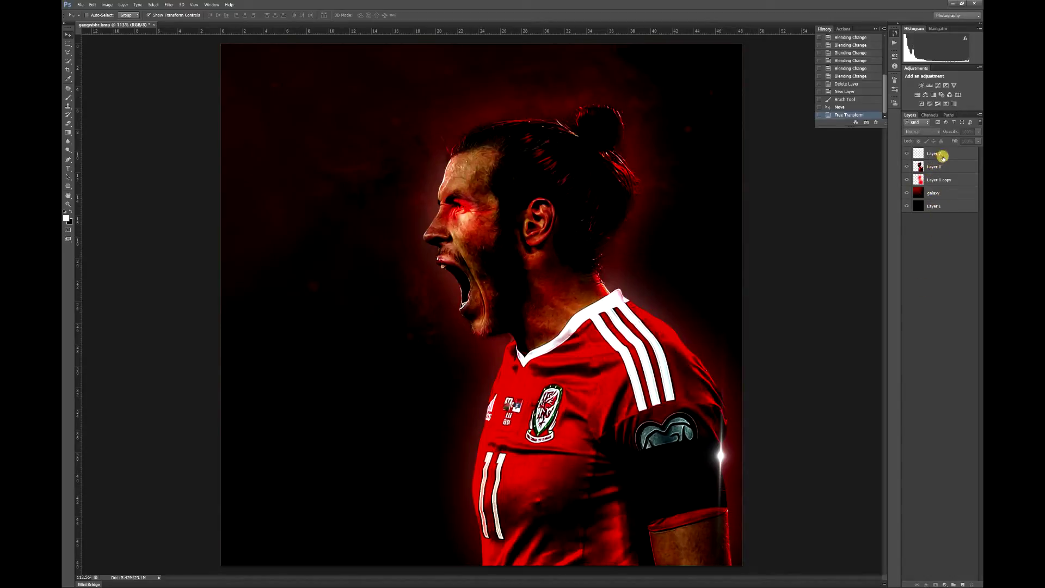
# - Add another new layer above the flare layer and choose the 1000 px smoke brush with its size reduced
pyautogui.click(962, 584)
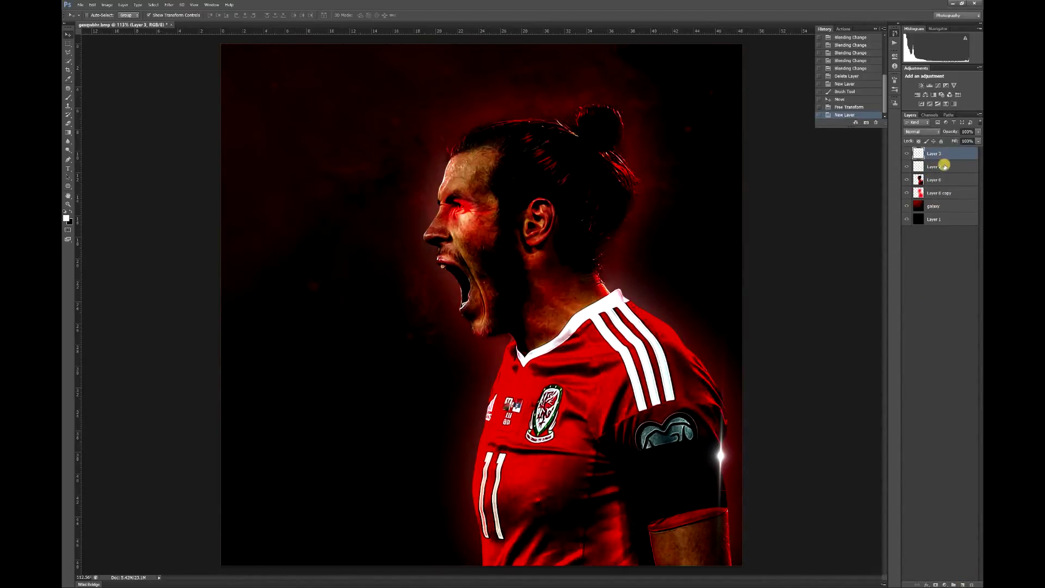
pyautogui.click(907, 166)
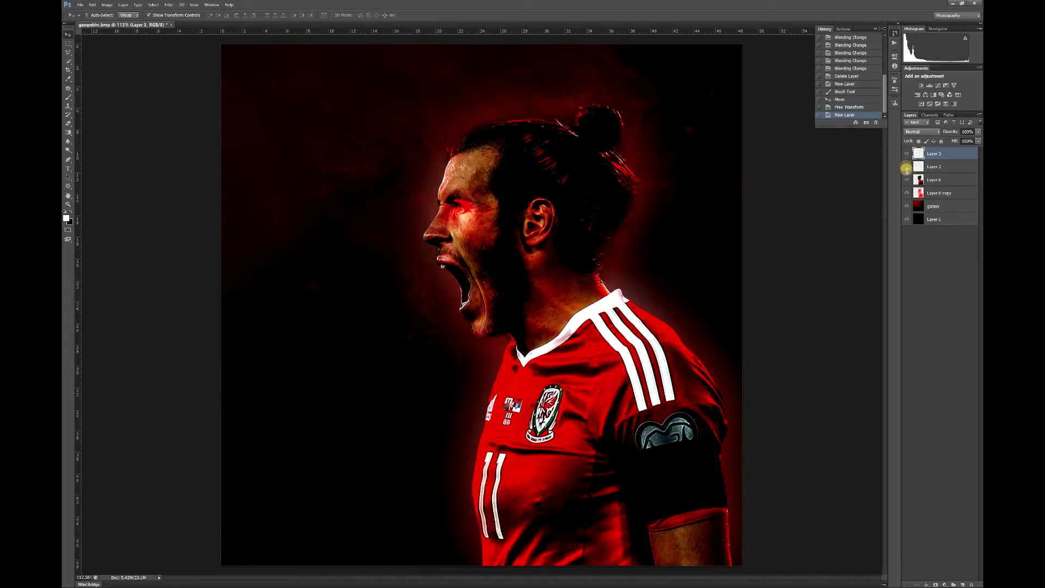
pyautogui.click(906, 168)
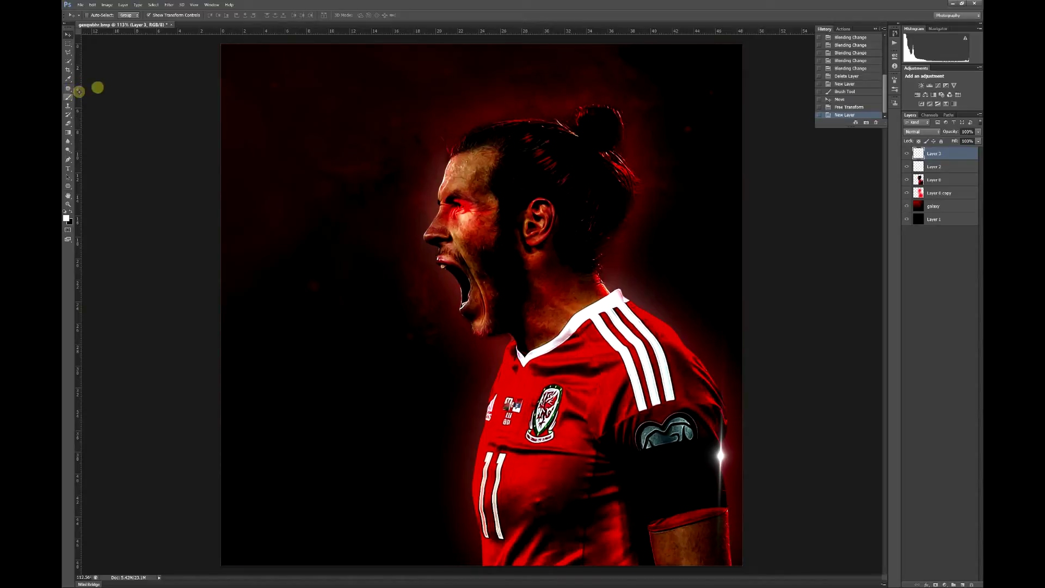
pyautogui.click(79, 91)
pyautogui.click(93, 15)
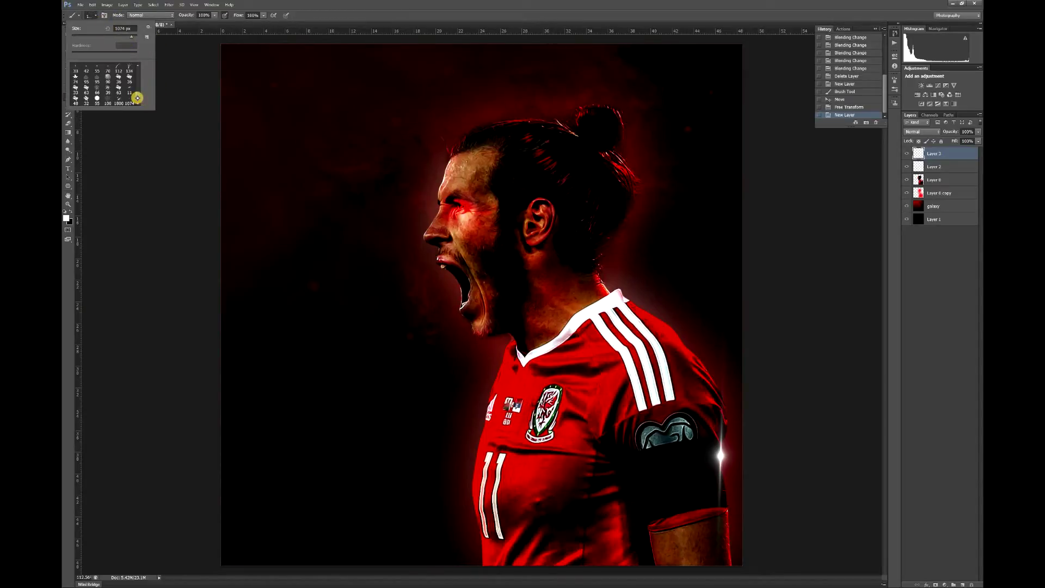
pyautogui.click(119, 101)
pyautogui.moveTo(132, 36); pyautogui.dragTo(126, 37)
pyautogui.press('Return')
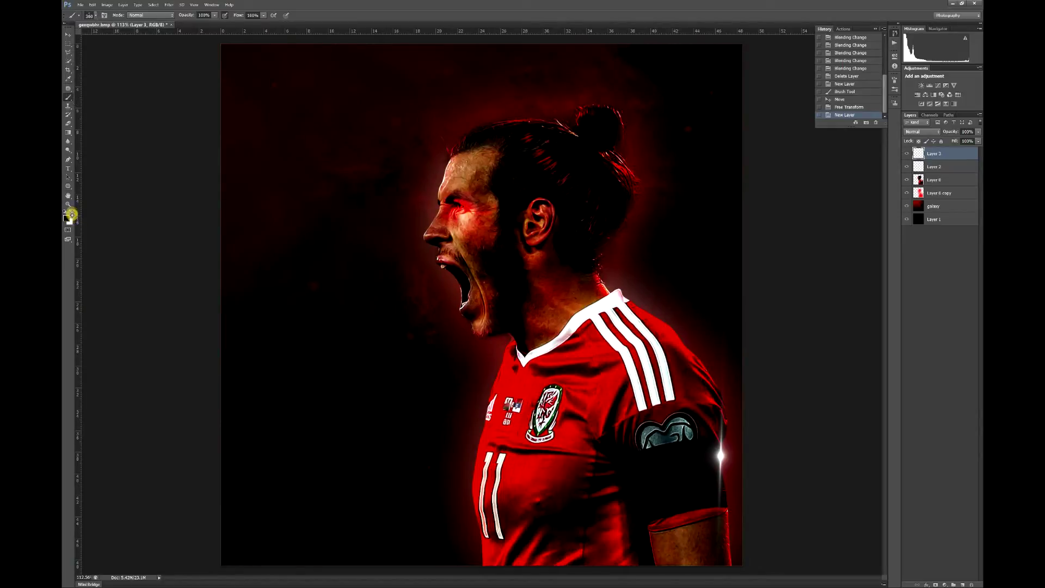
# - Set the foreground colour to bright red and stamp one smoke wisp in the dark area in front of the chest
pyautogui.click(66, 217)
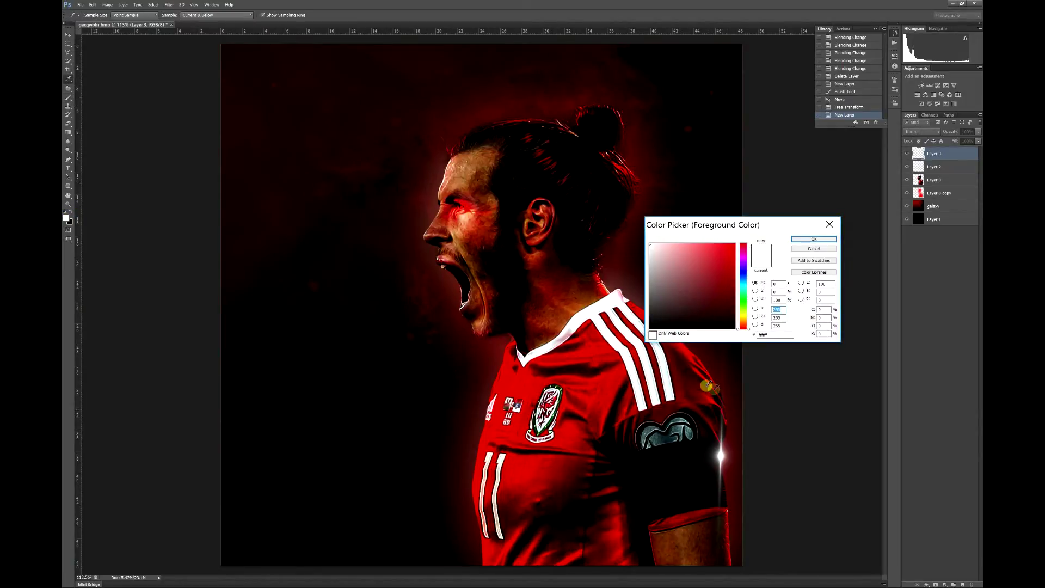
pyautogui.click(725, 256)
pyautogui.click(814, 239)
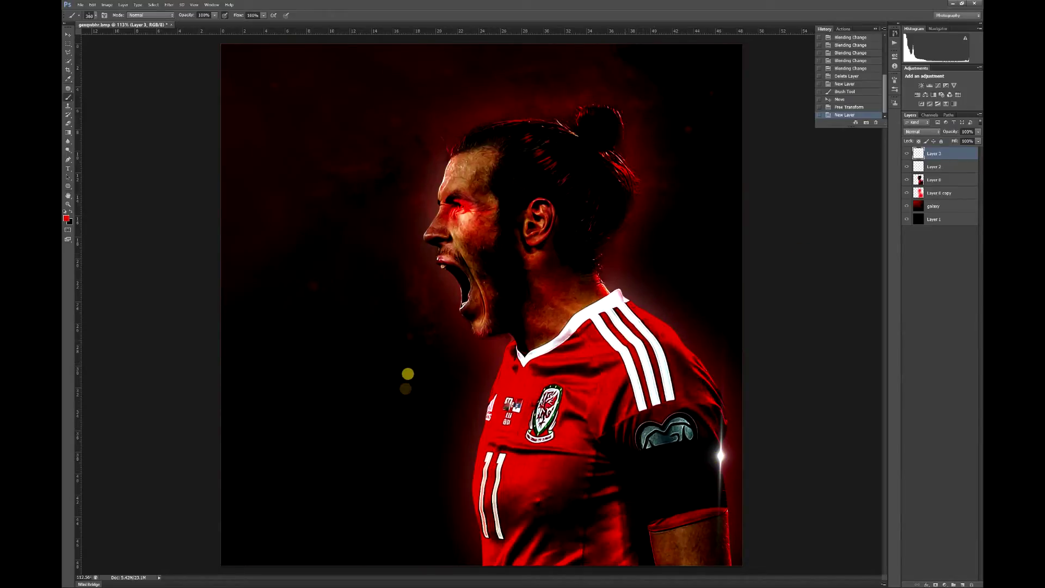
pyautogui.click(401, 382)
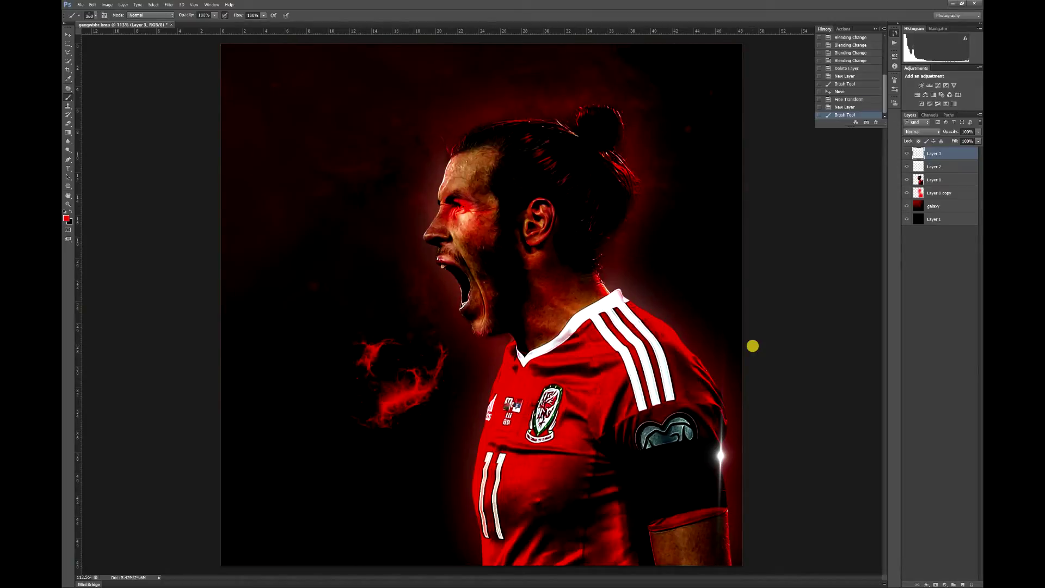
# - Move the red smoke over the flare on the upper arm and rotate it about 45° counterclockwise
pyautogui.press('v')
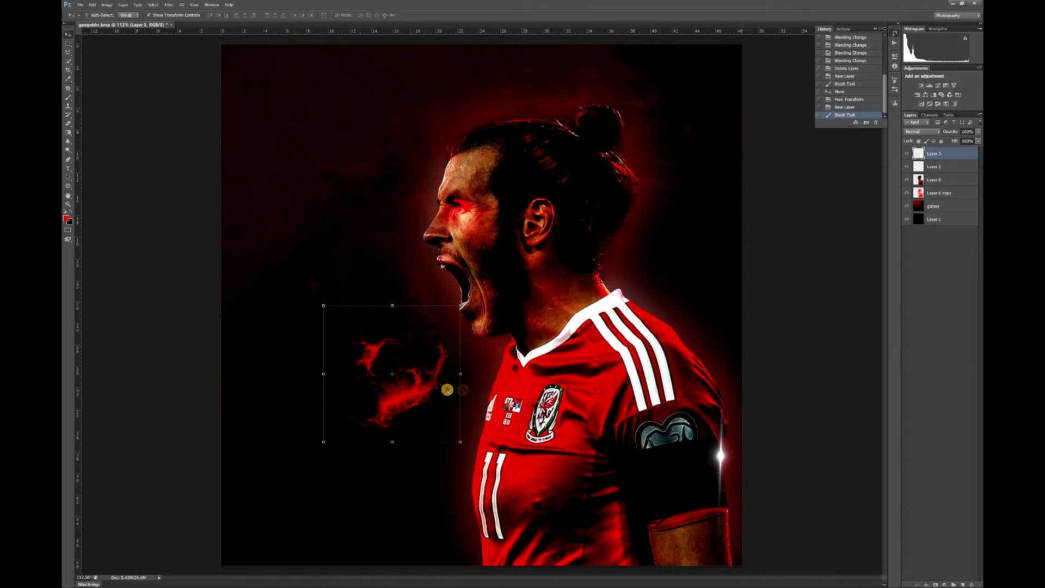
pyautogui.moveTo(446, 389); pyautogui.dragTo(724, 478)
pyautogui.moveTo(798, 511); pyautogui.dragTo(818, 445)
pyautogui.moveTo(721, 488)
pyautogui.mouseDown()
pyautogui.moveTo(739, 479)
pyautogui.moveTo(728, 496)
pyautogui.mouseUp()
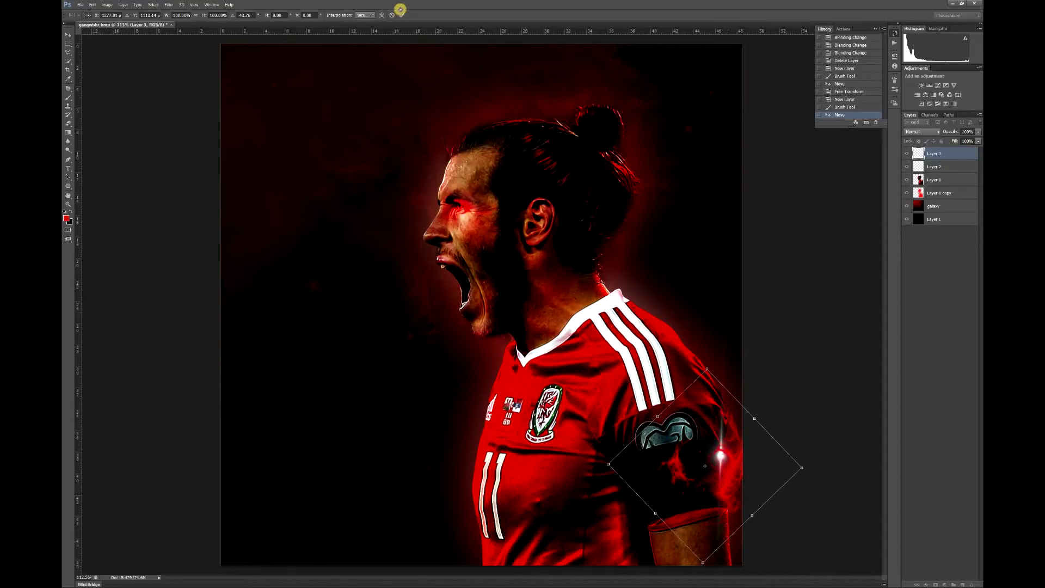
pyautogui.click(401, 11)
# - Try Soft Light and Screen blending on the smoke layer, settle on Overlay, and nudge the smoke slightly
pyautogui.click(922, 132)
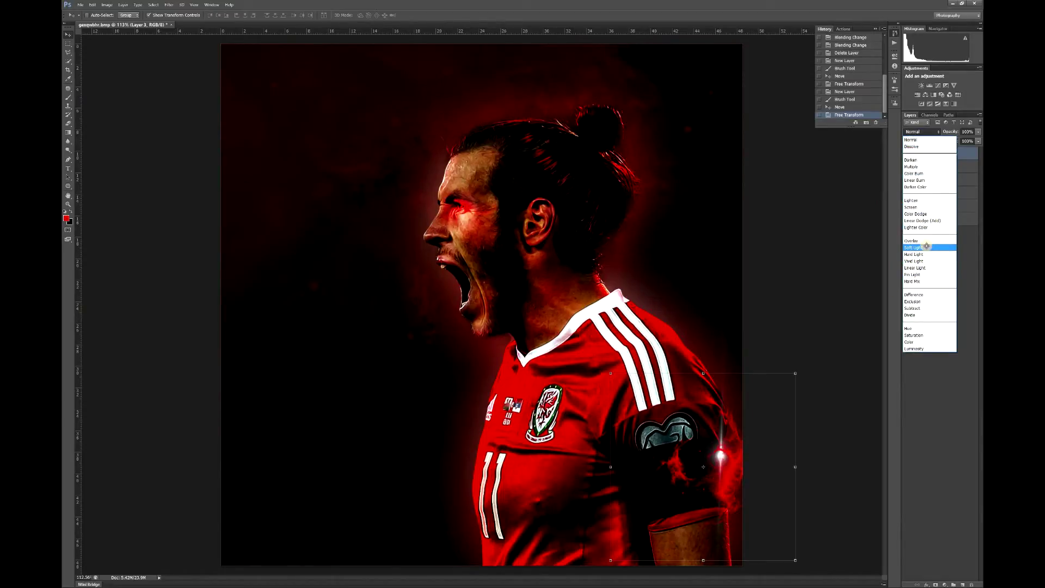
pyautogui.click(925, 247)
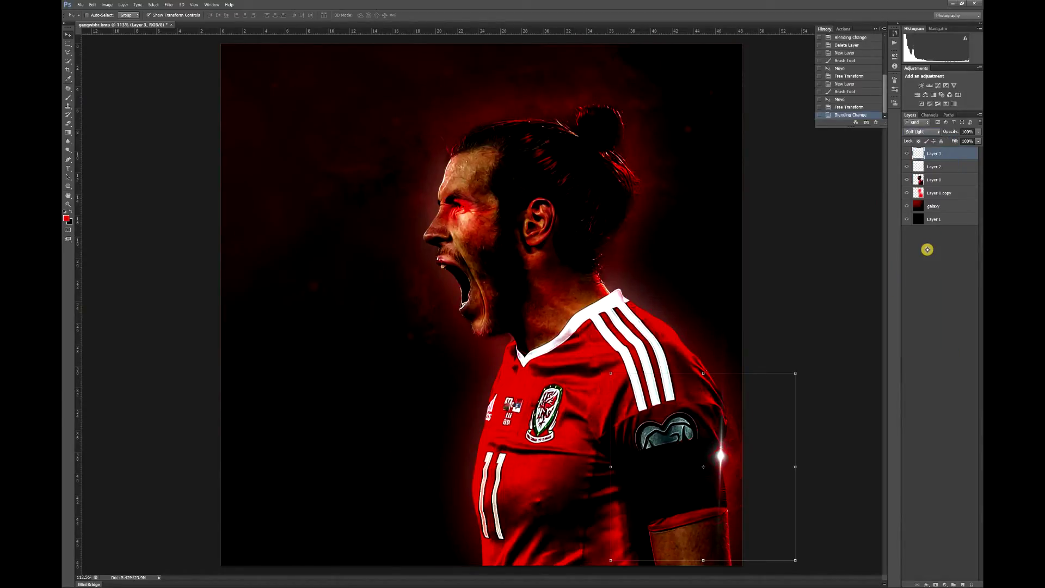
pyautogui.click(933, 131)
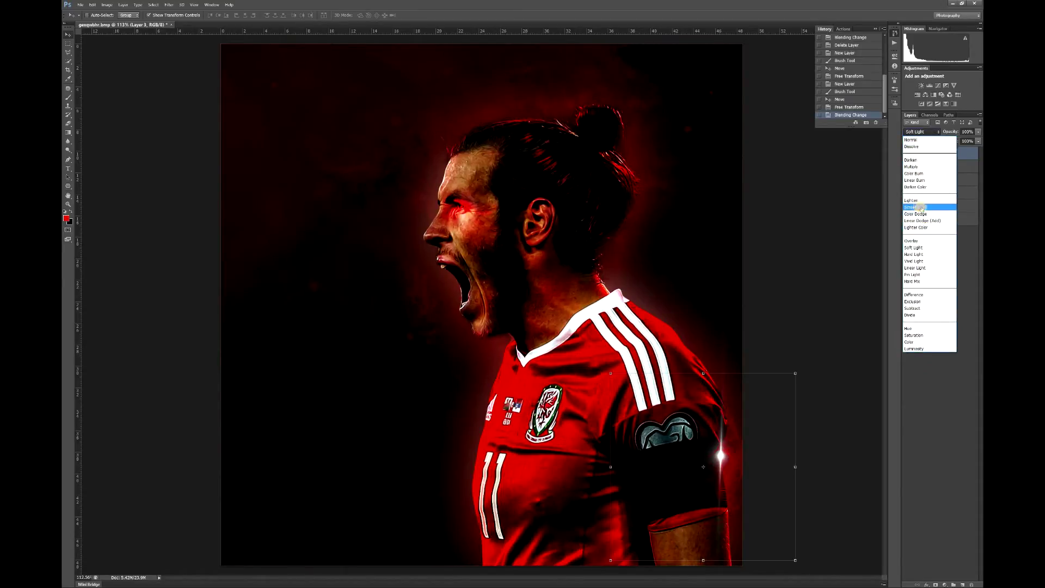
pyautogui.click(920, 207)
pyautogui.click(925, 132)
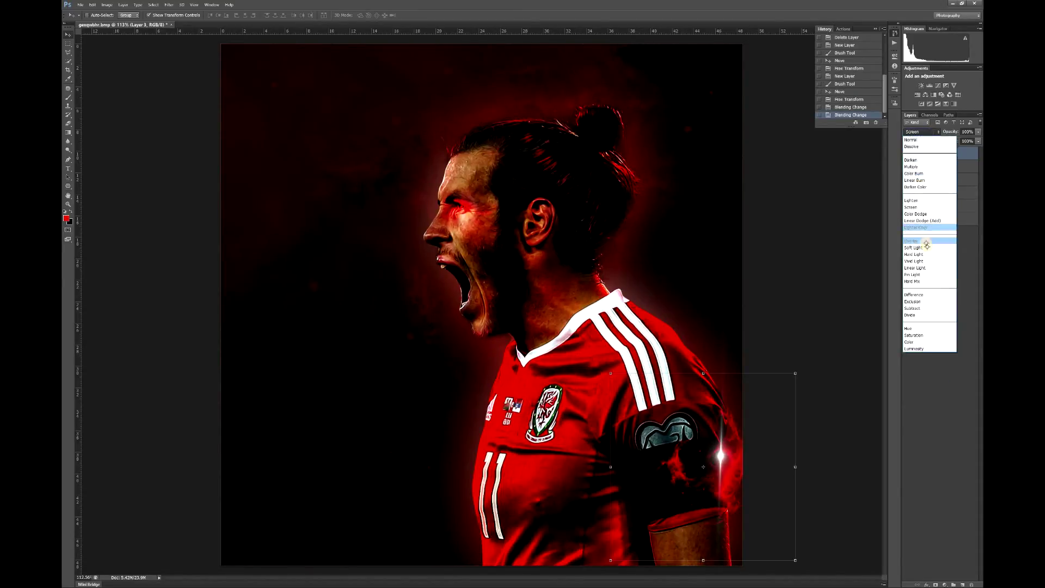
pyautogui.click(922, 245)
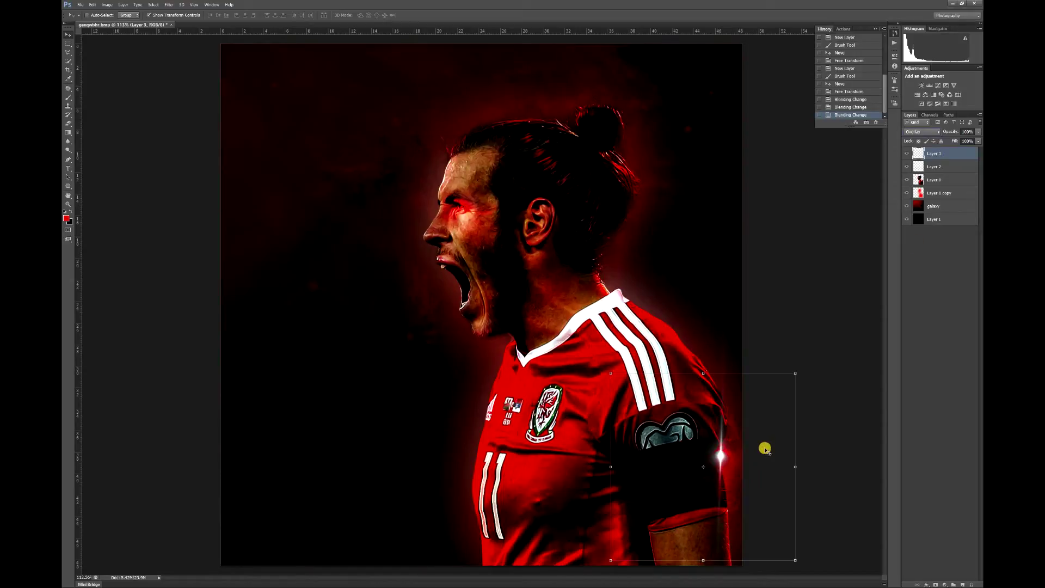
pyautogui.moveTo(763, 431); pyautogui.dragTo(725, 498)
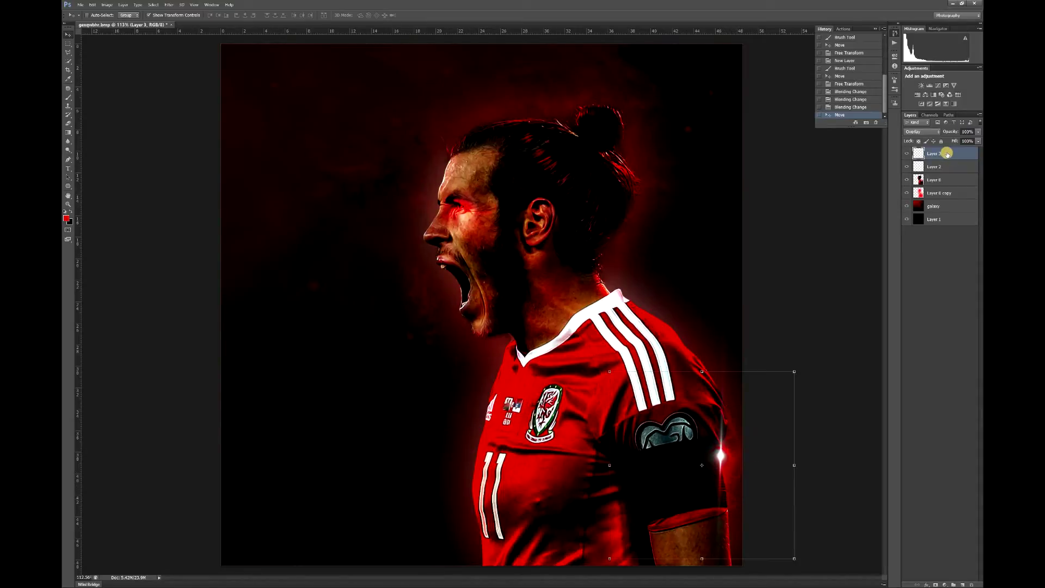
# - Add a layer mask to the smoke layer and choose a smaller soft round brush with 0% hardness
pyautogui.click(936, 585)
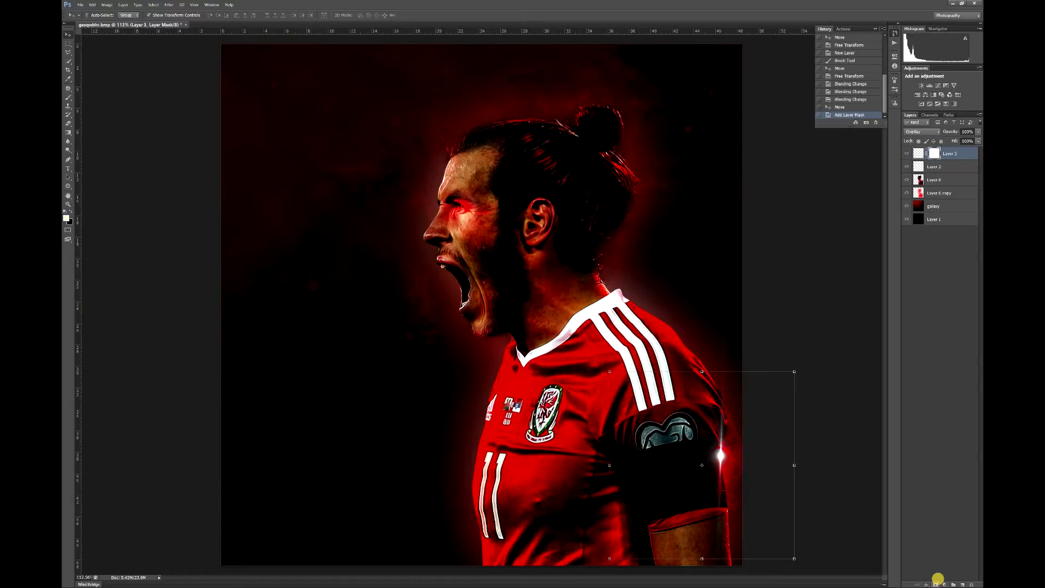
pyautogui.click(68, 97)
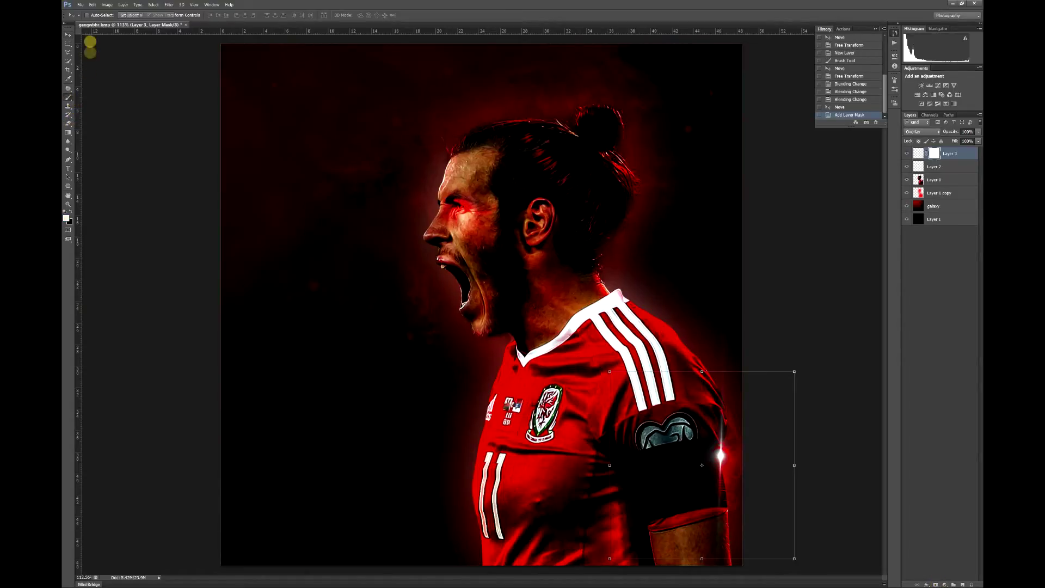
pyautogui.click(94, 16)
pyautogui.moveTo(137, 94); pyautogui.dragTo(142, 56)
pyautogui.click(96, 68)
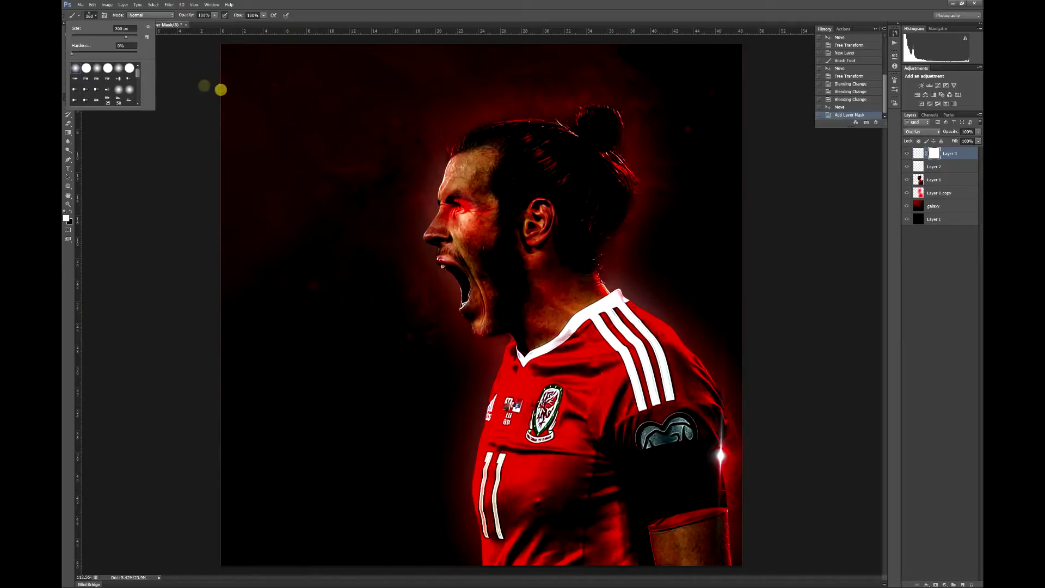
pyautogui.moveTo(117, 45); pyautogui.dragTo(111, 47)
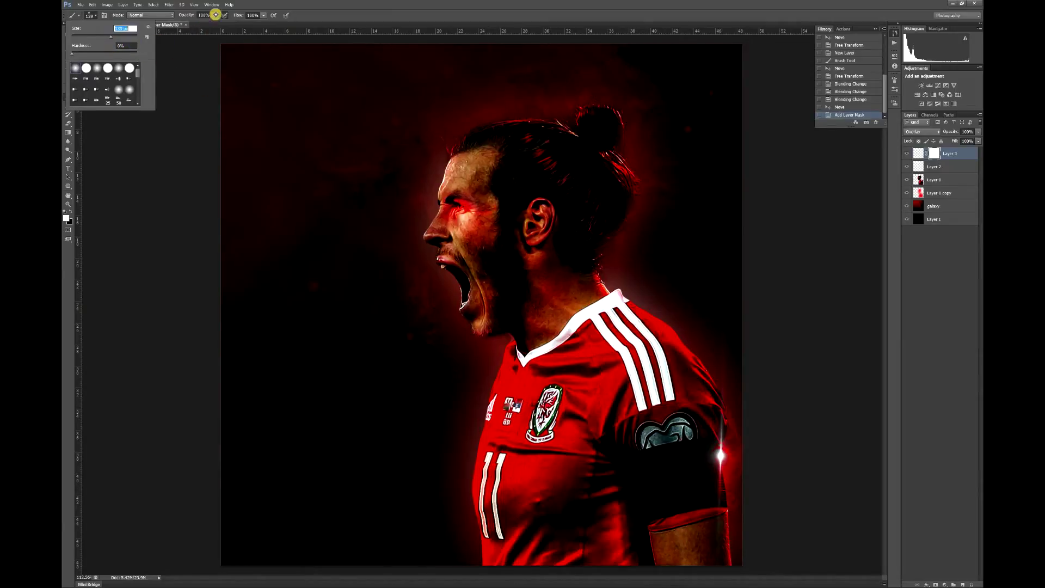
# - Lower the brush opacity to about 23% and make black the foreground colour for painting on the mask
pyautogui.click(215, 15)
pyautogui.moveTo(211, 26); pyautogui.dragTo(189, 56)
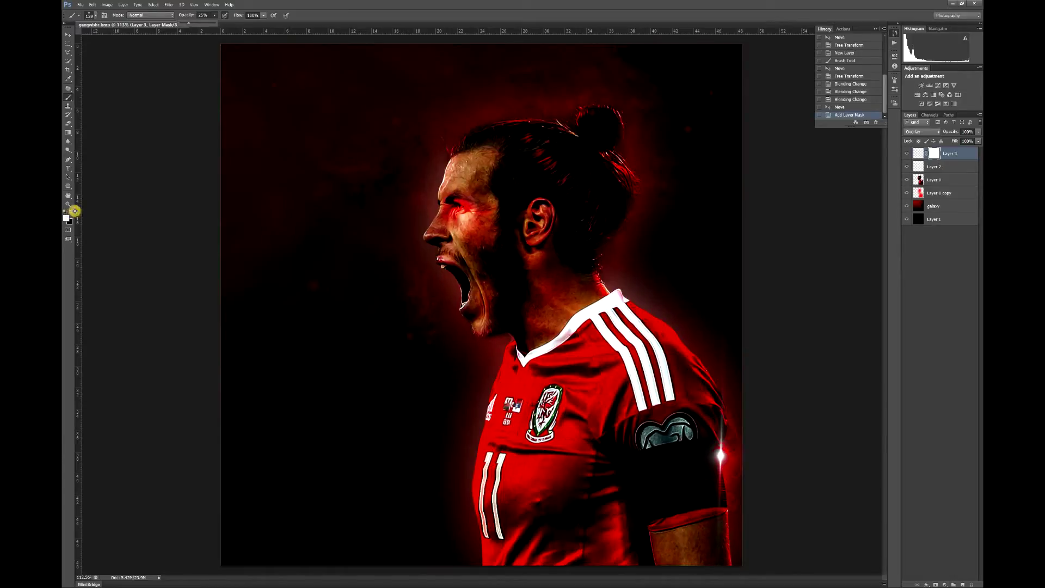
pyautogui.click(73, 211)
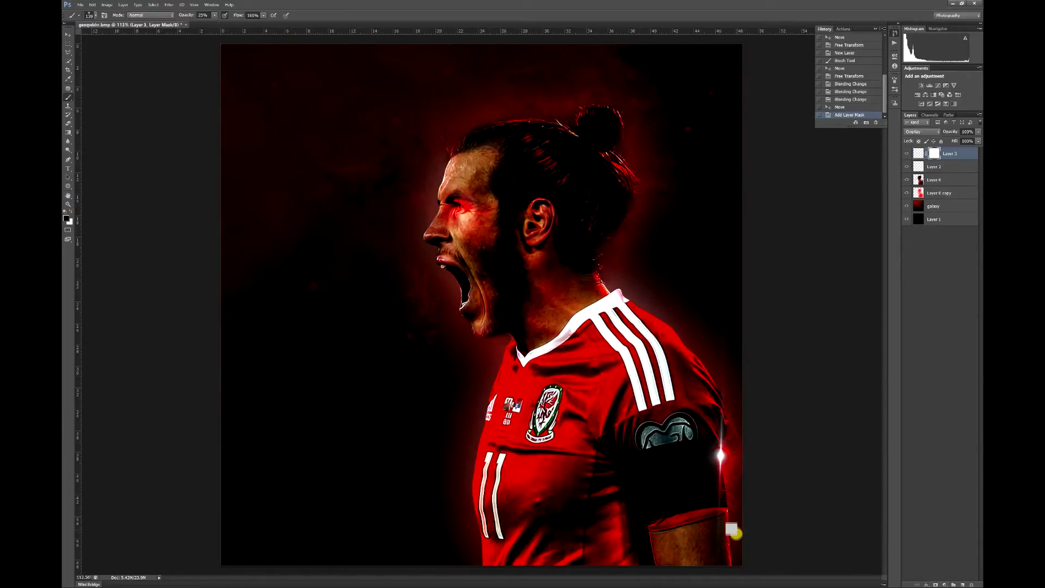
# - Paint black on the smoke layer's mask along the arm's outer edge, reducing the brush size for the finer touch-up
pyautogui.moveTo(732, 531)
pyautogui.mouseDown()
pyautogui.moveTo(761, 489)
pyautogui.moveTo(729, 530)
pyautogui.moveTo(758, 430)
pyautogui.moveTo(762, 443)
pyautogui.moveTo(737, 390)
pyautogui.moveTo(762, 442)
pyautogui.moveTo(726, 398)
pyautogui.moveTo(780, 449)
pyautogui.moveTo(734, 389)
pyautogui.moveTo(745, 500)
pyautogui.moveTo(752, 437)
pyautogui.moveTo(754, 491)
pyautogui.moveTo(697, 499)
pyautogui.moveTo(709, 402)
pyautogui.mouseUp()
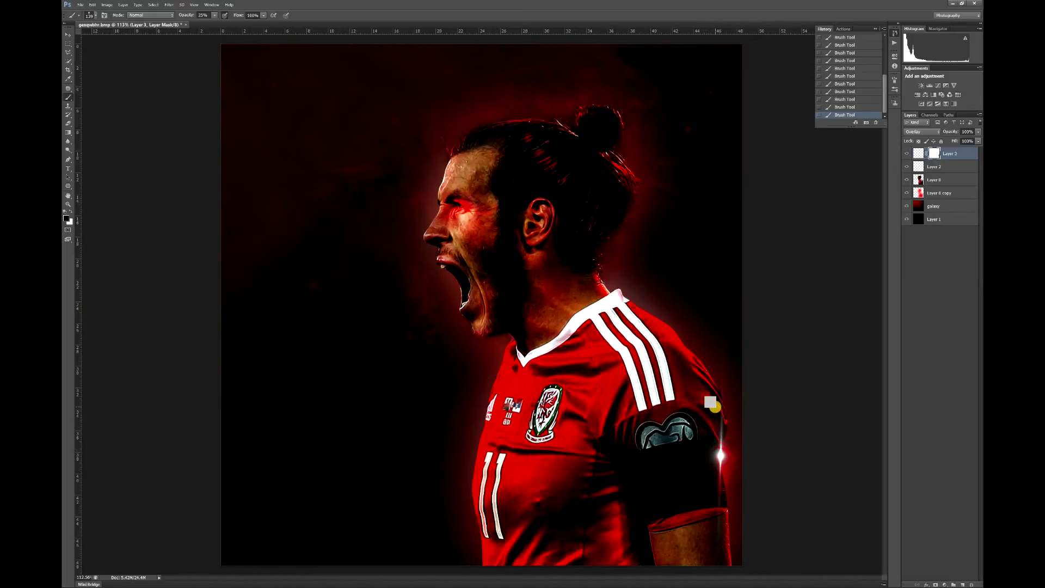
pyautogui.click(90, 15)
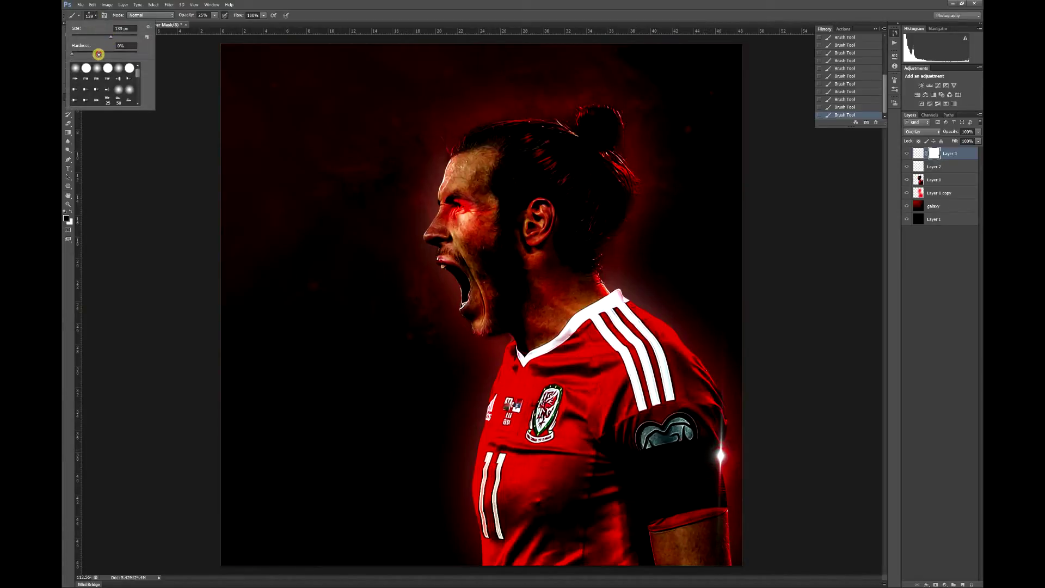
pyautogui.moveTo(99, 53); pyautogui.dragTo(103, 51)
pyautogui.click(735, 452)
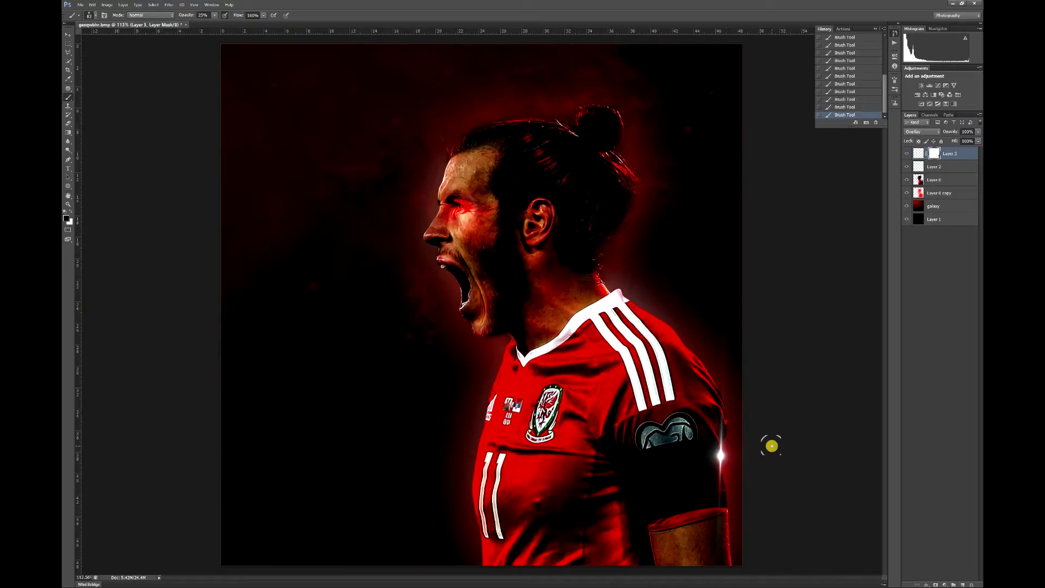
# - Add a Hue/Saturation adjustment above the flare layer, clip it to that layer and enable Colorize
pyautogui.click(953, 170)
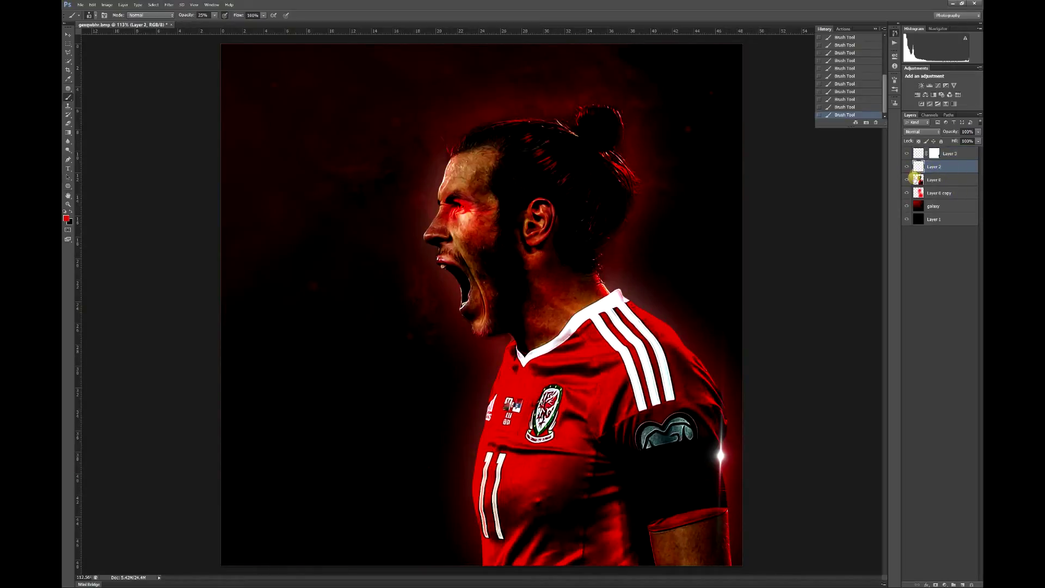
pyautogui.click(906, 167)
pyautogui.click(906, 167)
pyautogui.click(945, 583)
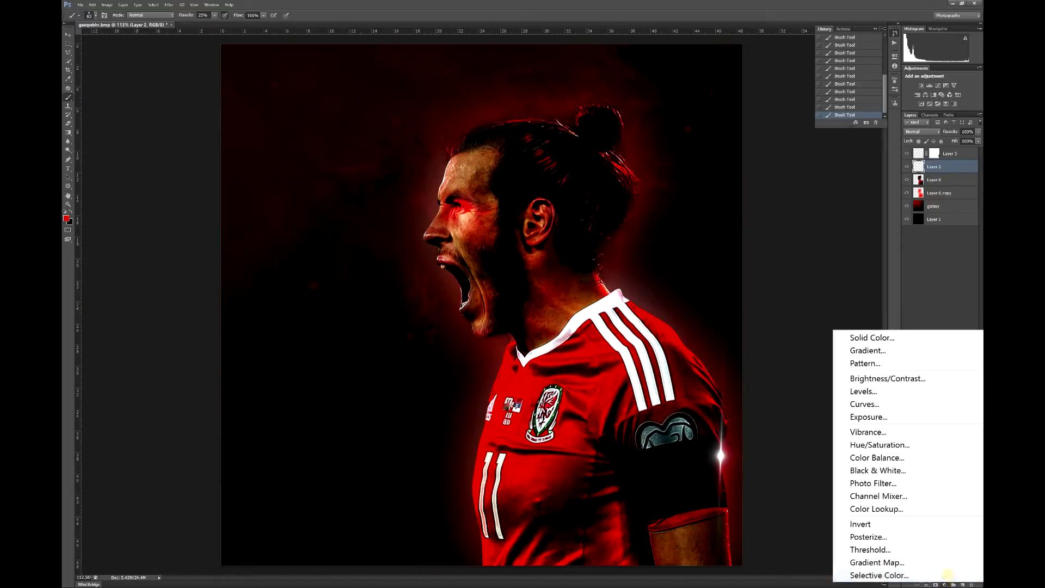
pyautogui.click(898, 441)
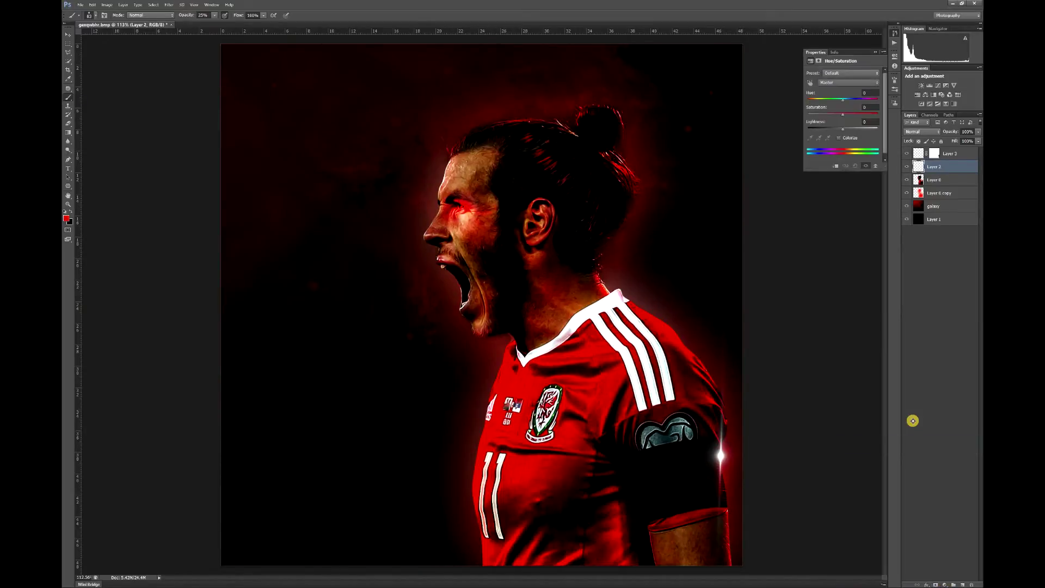
pyautogui.click(835, 166)
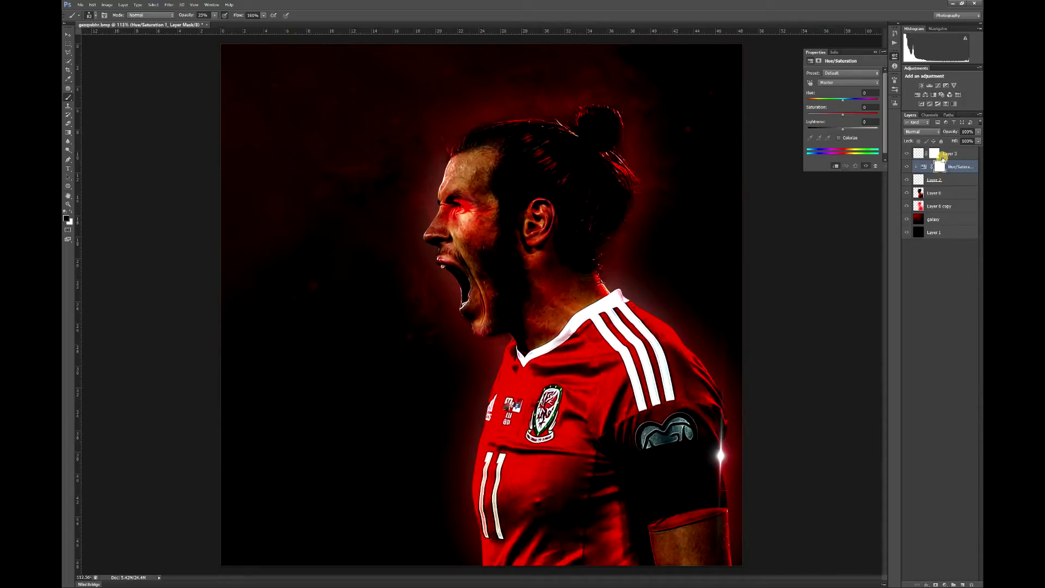
pyautogui.click(841, 137)
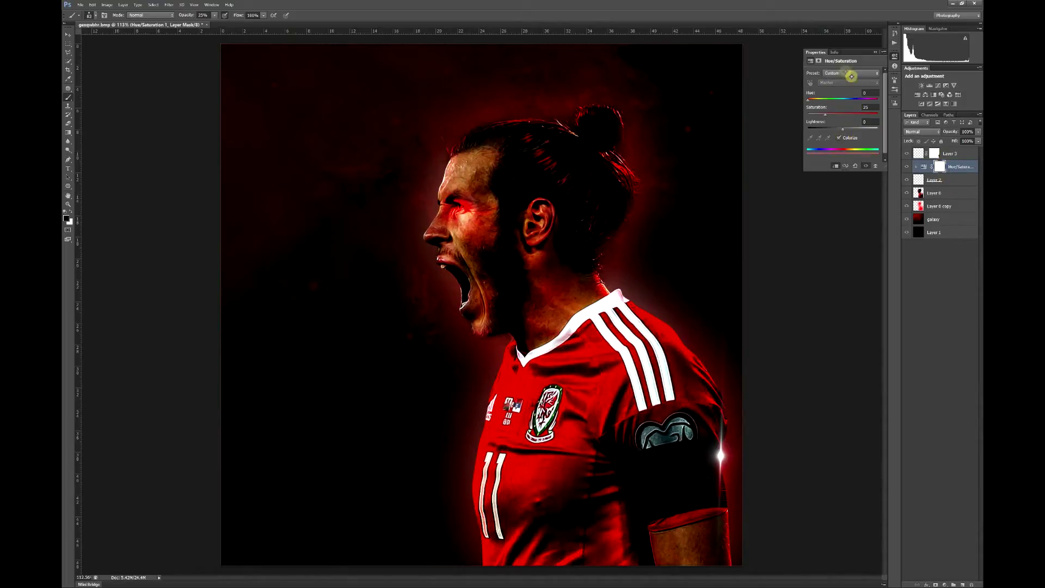
# - Set the clipped adjustment to hue 17, saturation 100 and lightness +13, and merge it down into the flare layer
pyautogui.moveTo(826, 116); pyautogui.dragTo(877, 114)
pyautogui.click(953, 166)
pyautogui.rightClick(958, 168)
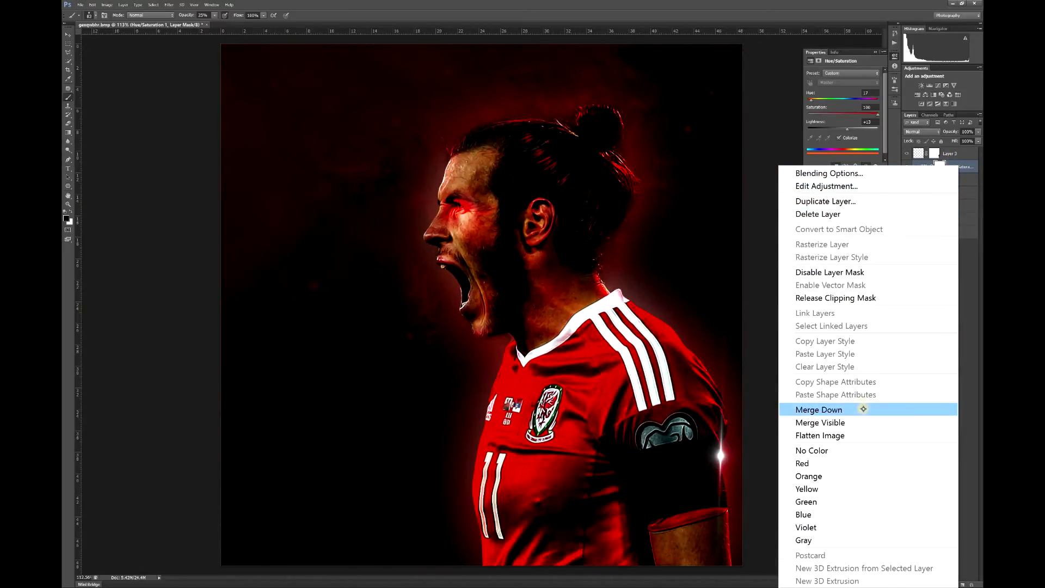
pyautogui.click(843, 409)
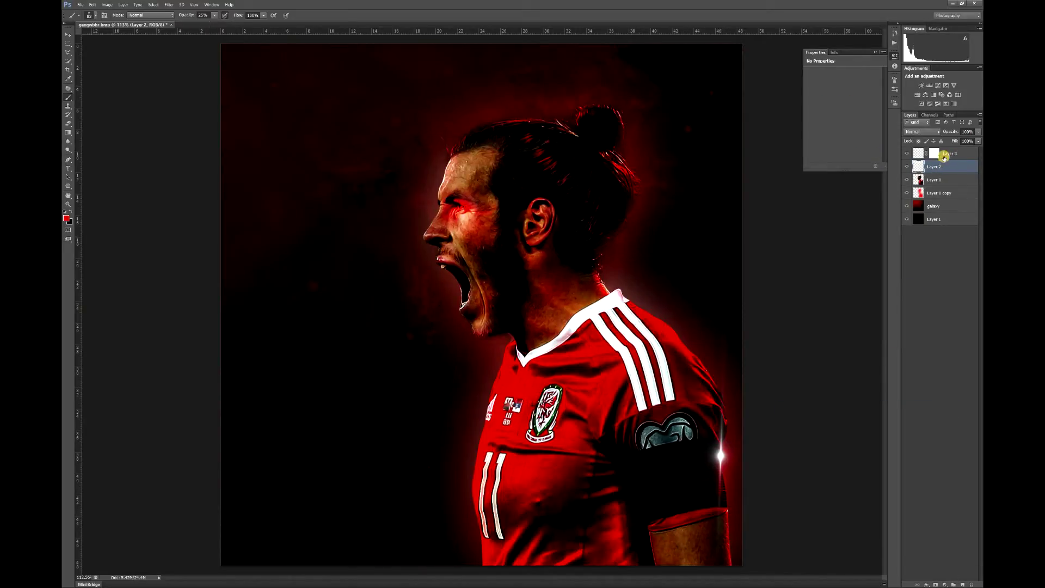
# - Start a Curves adjustment on the flare layer and bend the Red channel's curve upward
pyautogui.click(117, 4)
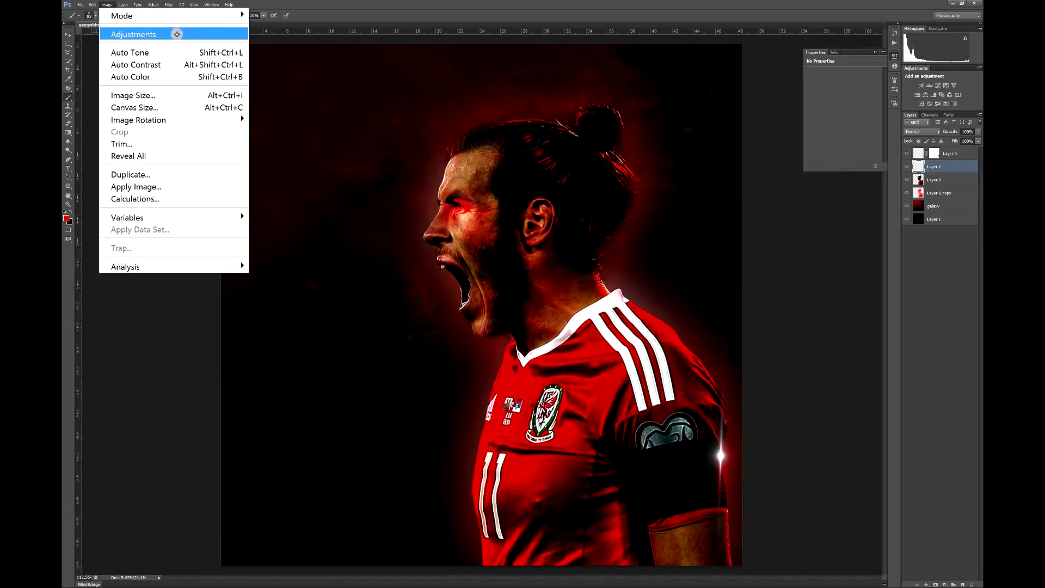
pyautogui.moveTo(175, 33)
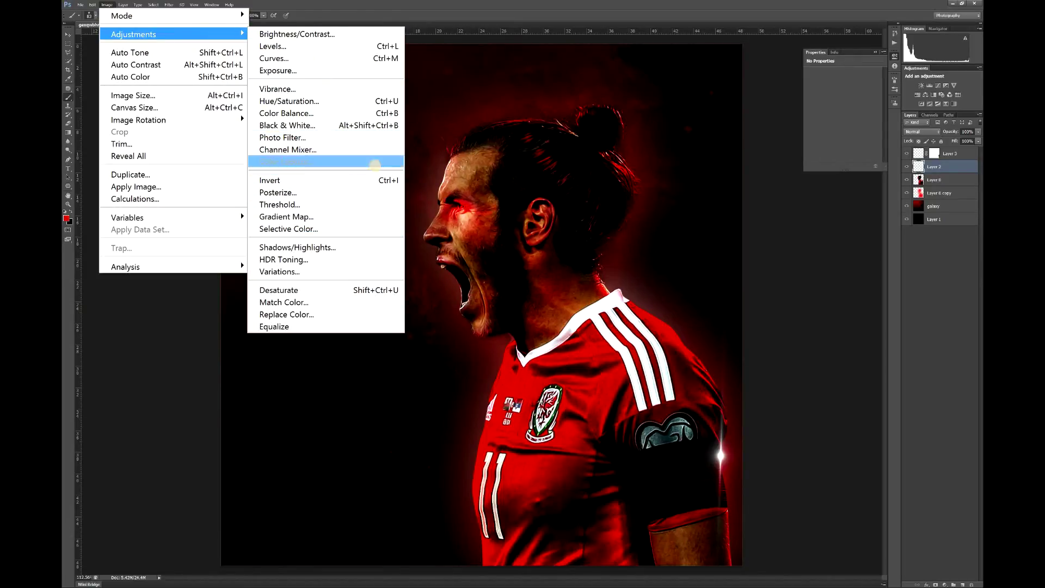
pyautogui.click(324, 58)
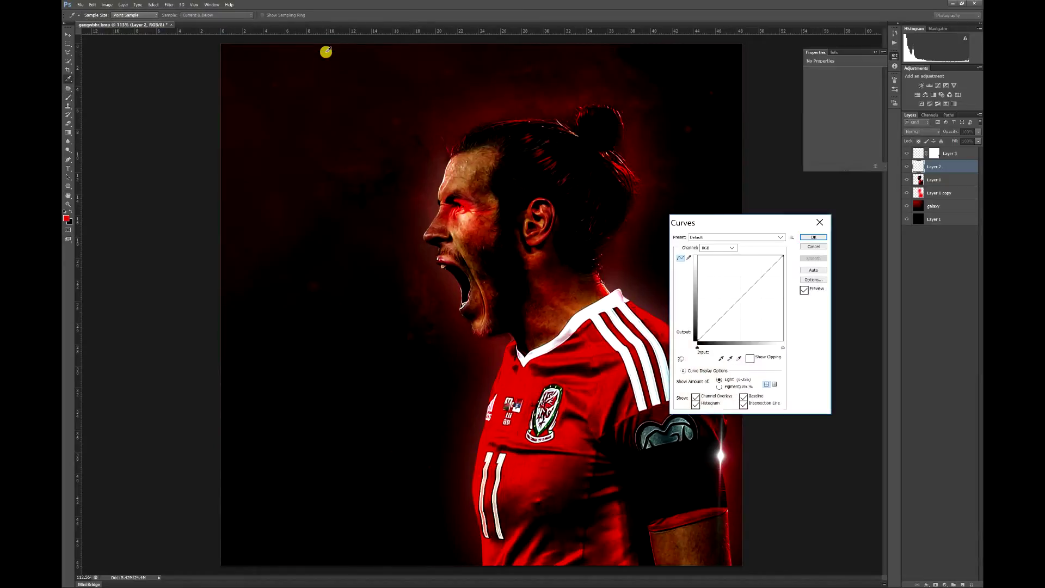
pyautogui.click(731, 248)
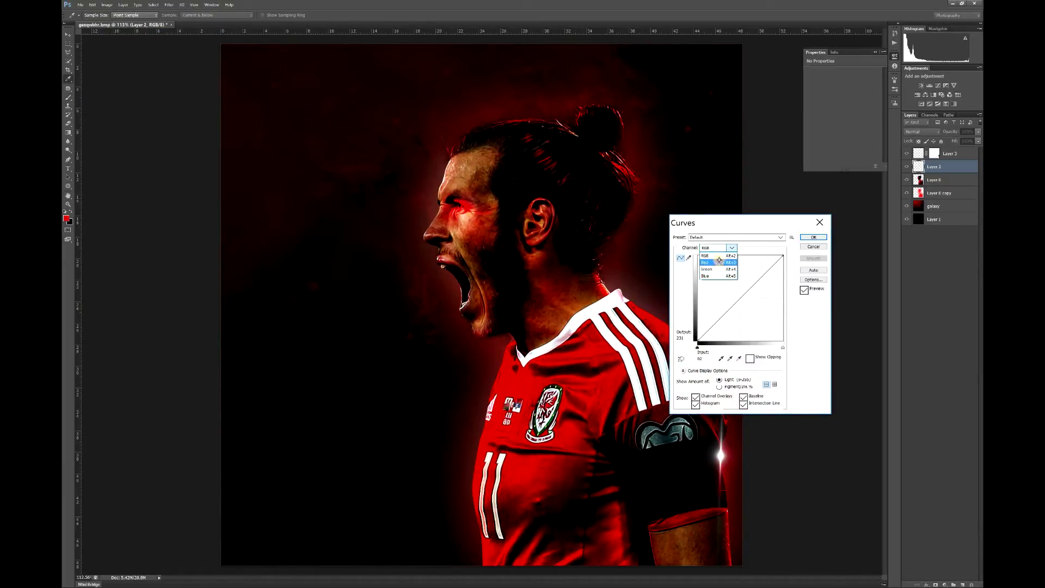
pyautogui.click(716, 263)
pyautogui.moveTo(734, 296); pyautogui.dragTo(729, 293)
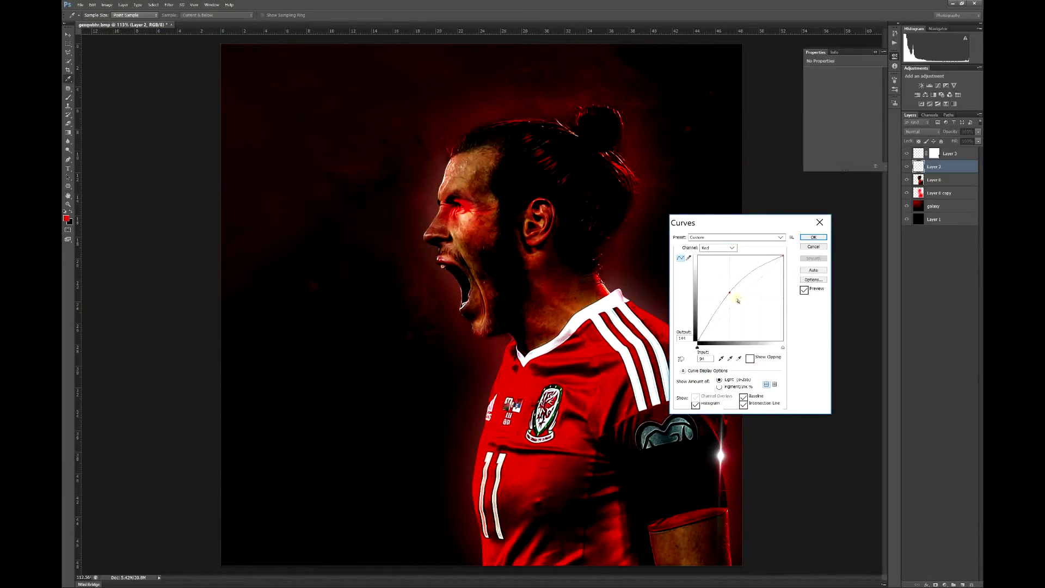
pyautogui.moveTo(781, 222); pyautogui.dragTo(828, 186)
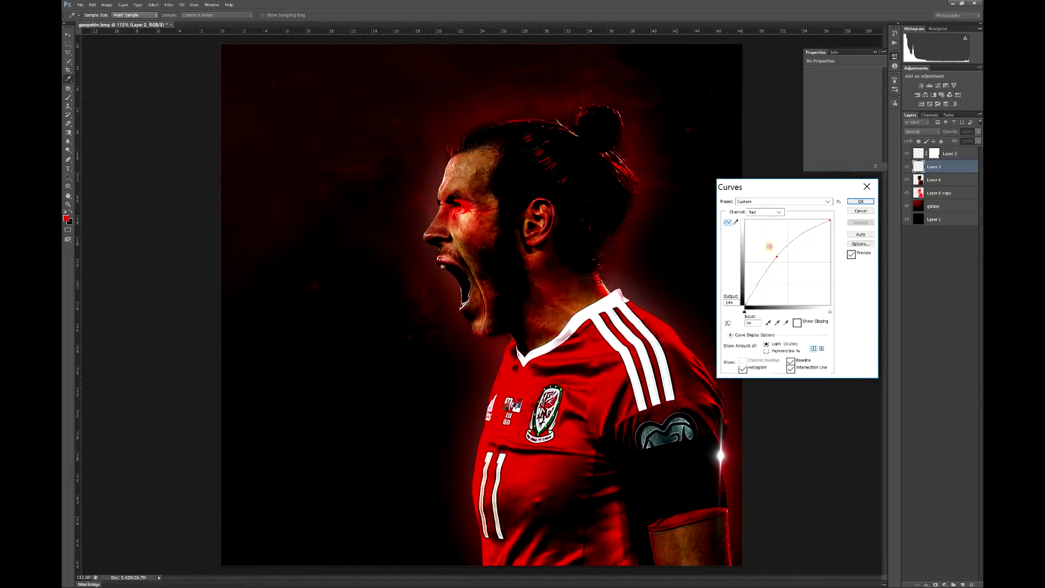
pyautogui.moveTo(769, 246)
pyautogui.mouseDown()
pyautogui.moveTo(750, 235)
pyautogui.moveTo(790, 290)
pyautogui.moveTo(775, 276)
pyautogui.moveTo(778, 241)
pyautogui.moveTo(755, 254)
pyautogui.mouseUp()
# - Raise the composite RGB curve as well and apply the Curves adjustment
pyautogui.click(779, 212)
pyautogui.click(768, 218)
pyautogui.moveTo(786, 264); pyautogui.dragTo(769, 250)
pyautogui.click(861, 201)
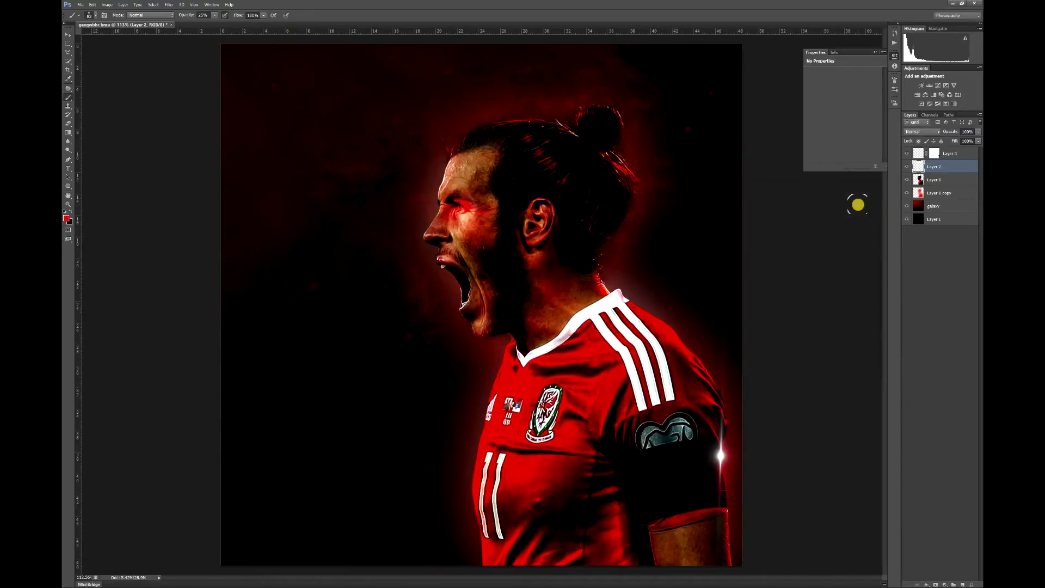
# - Set the flare layer's blending to Linear Dodge (Add) and disable Blend Clipped Layers as Group and Transparency Shapes Layer
pyautogui.click(907, 169)
pyautogui.click(906, 167)
pyautogui.click(922, 131)
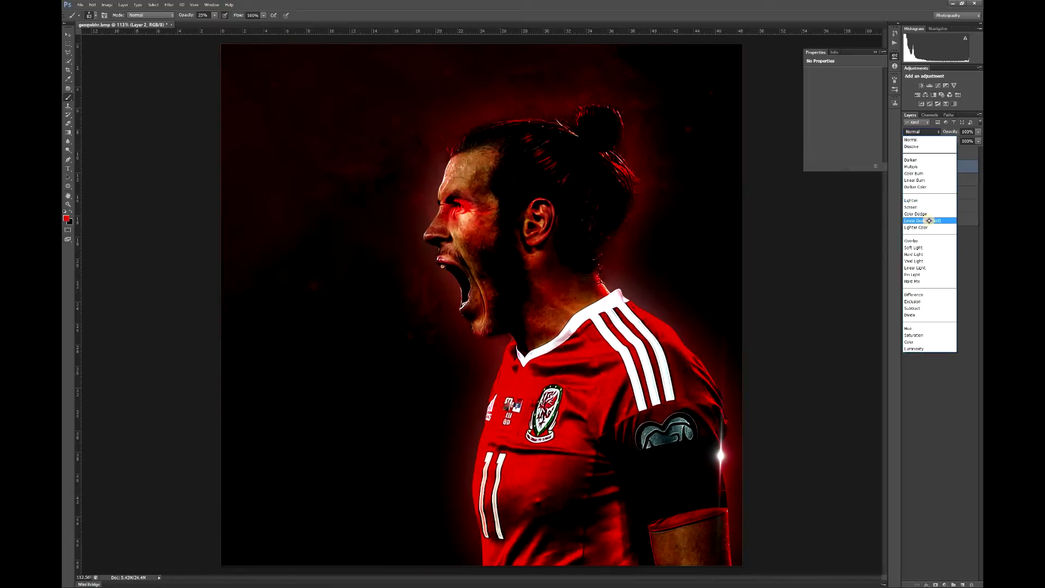
pyautogui.click(928, 225)
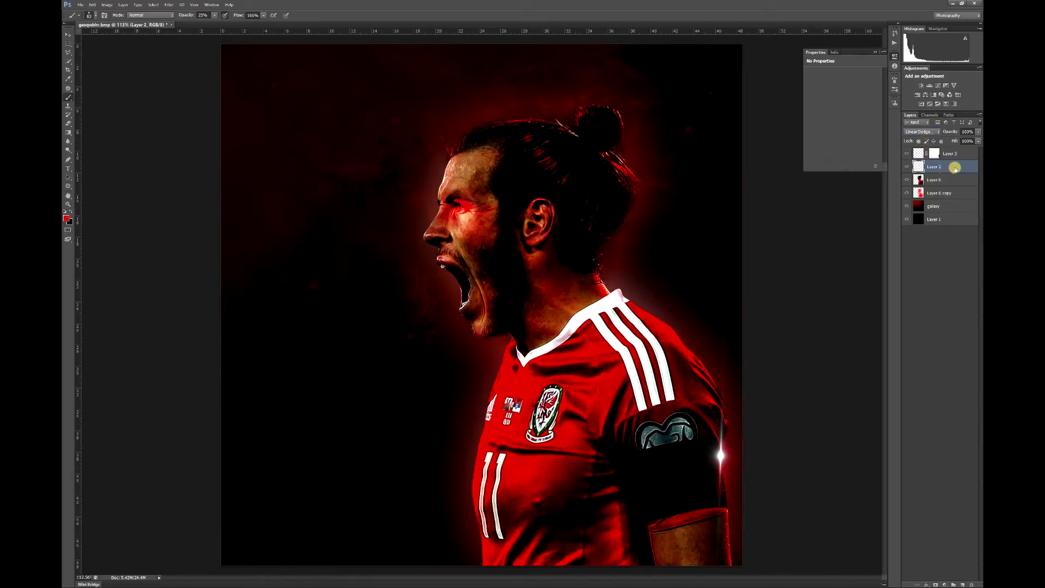
pyautogui.doubleClick(957, 168)
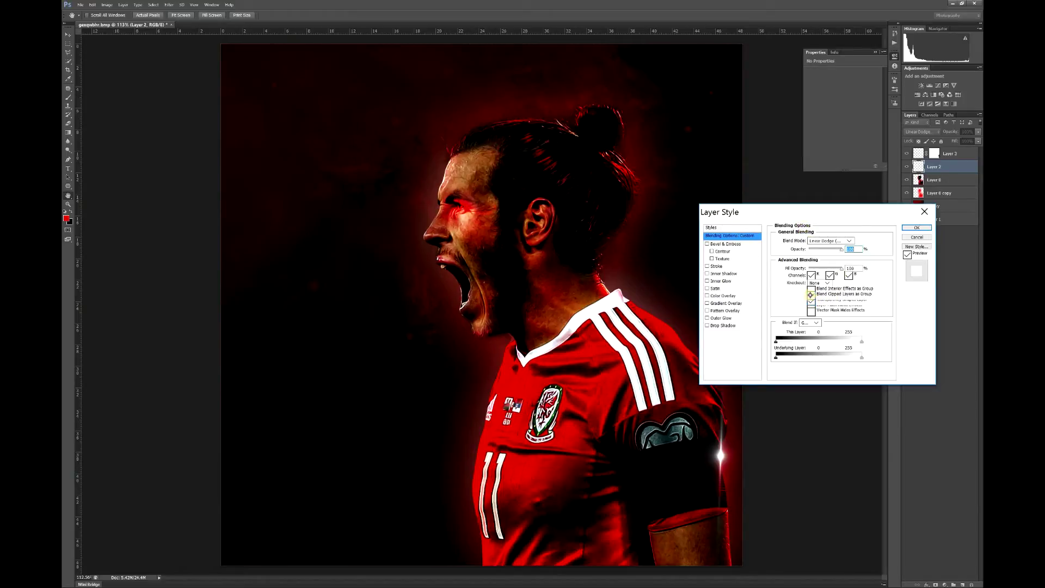
pyautogui.click(811, 295)
pyautogui.click(810, 301)
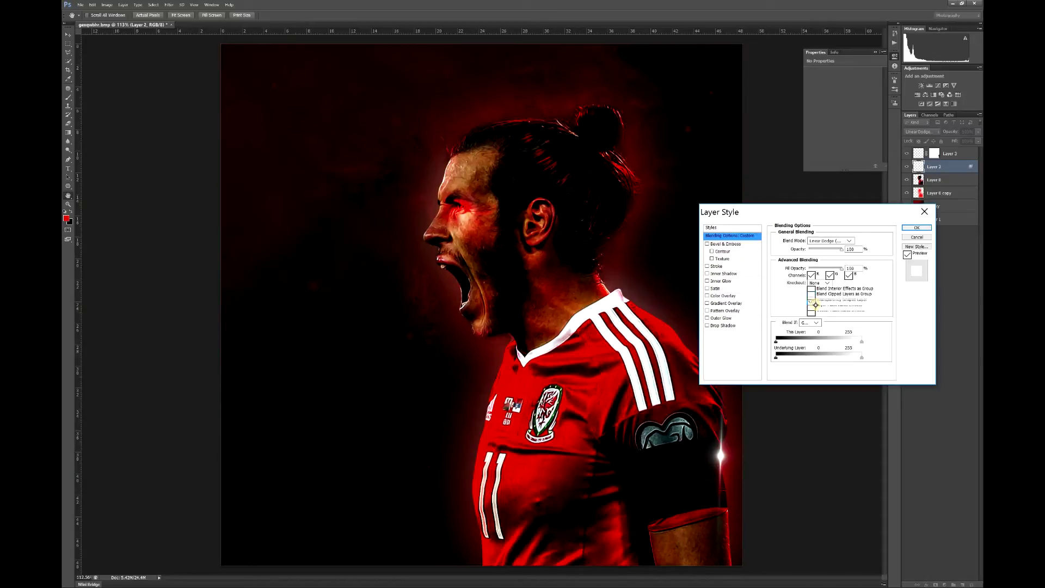
pyautogui.click(919, 227)
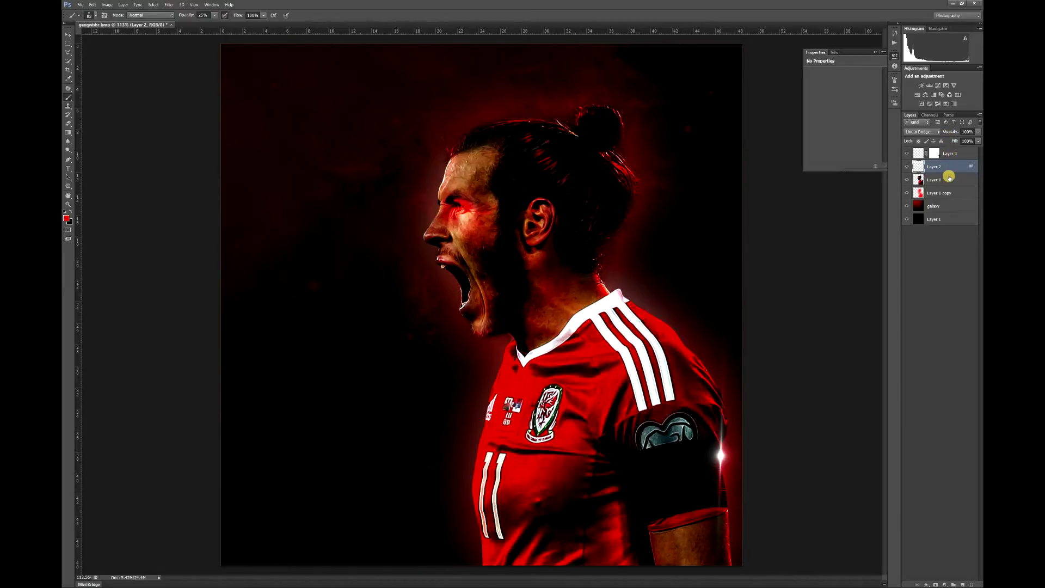
# - Add a layer mask to the flare layer and paint black on it around the lower edge of the sleeve
pyautogui.click(935, 585)
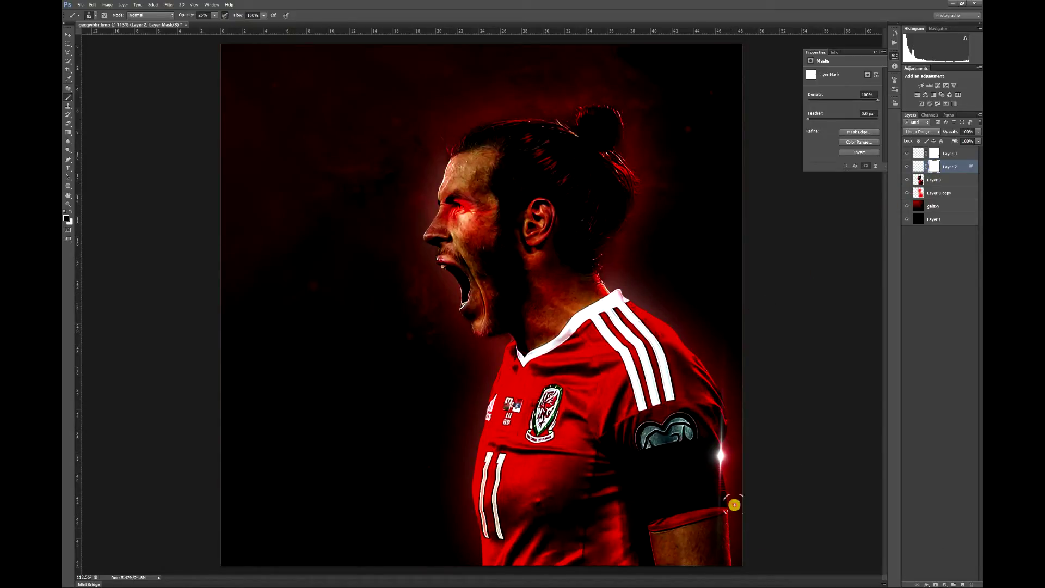
pyautogui.moveTo(732, 509)
pyautogui.mouseDown()
pyautogui.moveTo(703, 561)
pyautogui.moveTo(726, 524)
pyautogui.moveTo(715, 497)
pyautogui.mouseUp()
pyautogui.click(953, 235)
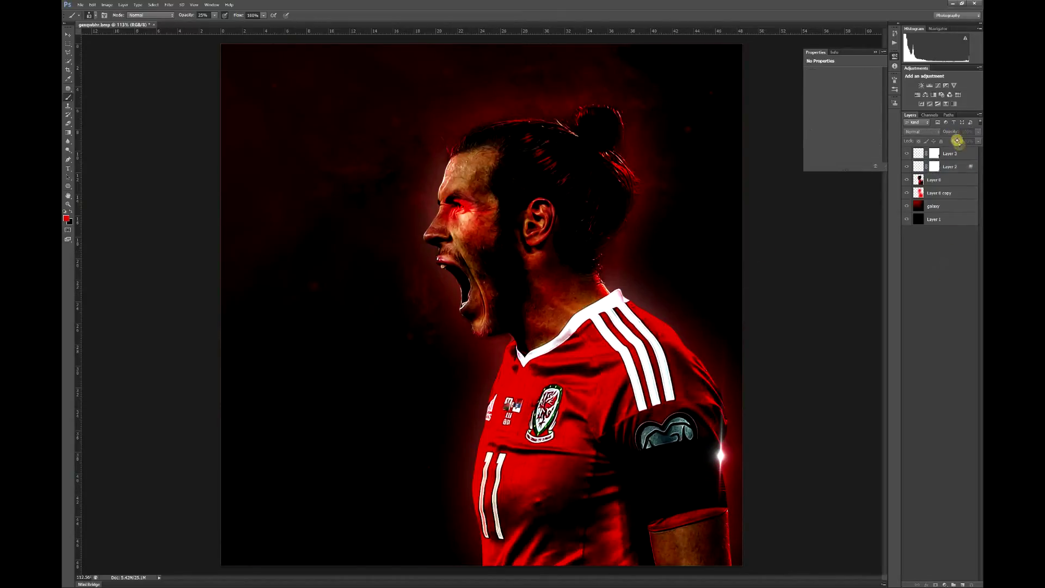
# - Try merging the smoke layer down into the flare layer with the mask applied, and undo the merge
pyautogui.rightClick(962, 154)
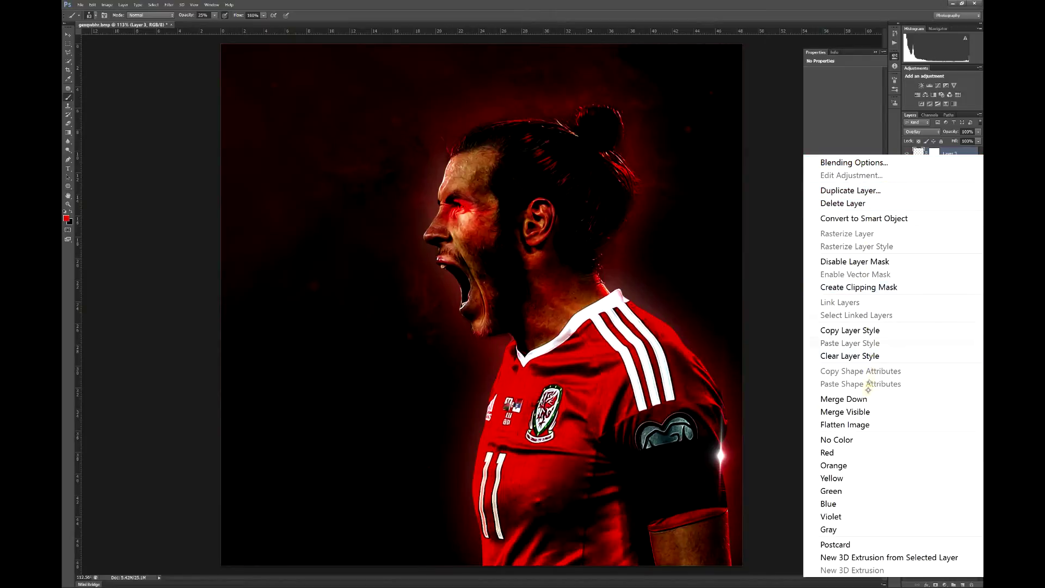
pyautogui.click(873, 399)
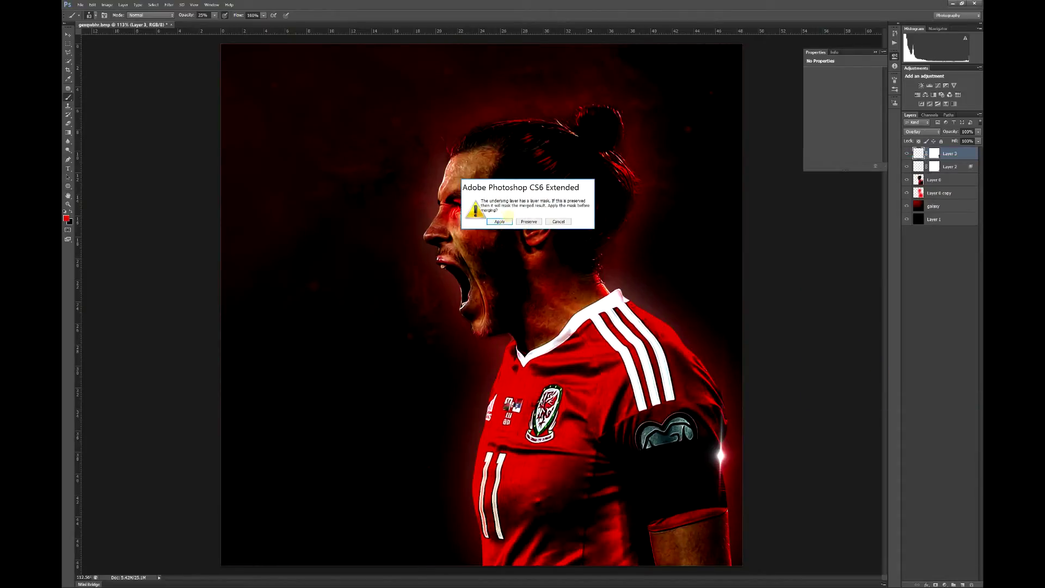
pyautogui.click(506, 220)
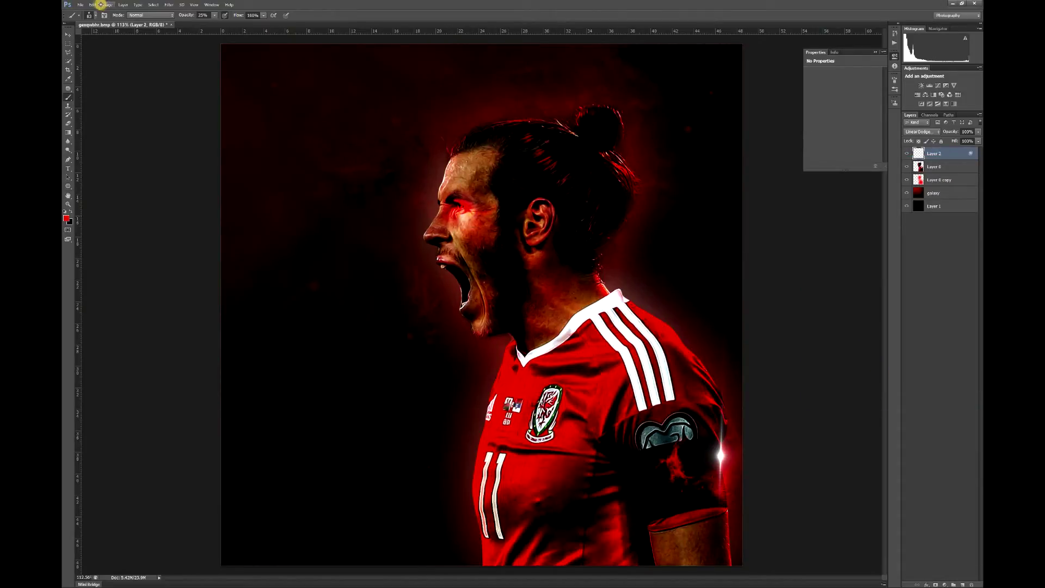
pyautogui.click(101, 4)
pyautogui.click(123, 40)
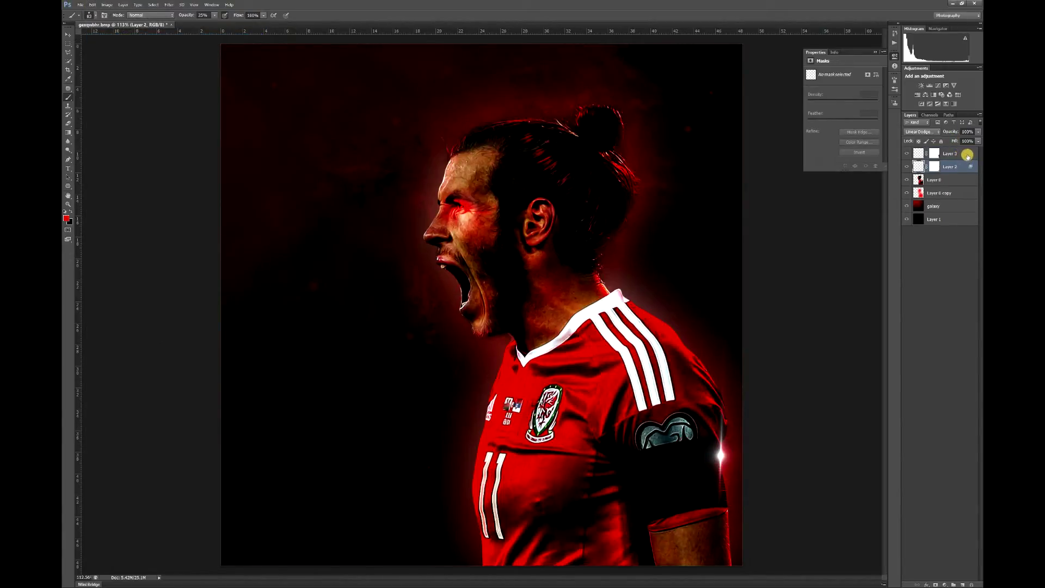
# - Create a new group, place the smoke and flare layers inside it, and collapse it
pyautogui.click(966, 157)
pyautogui.click(954, 583)
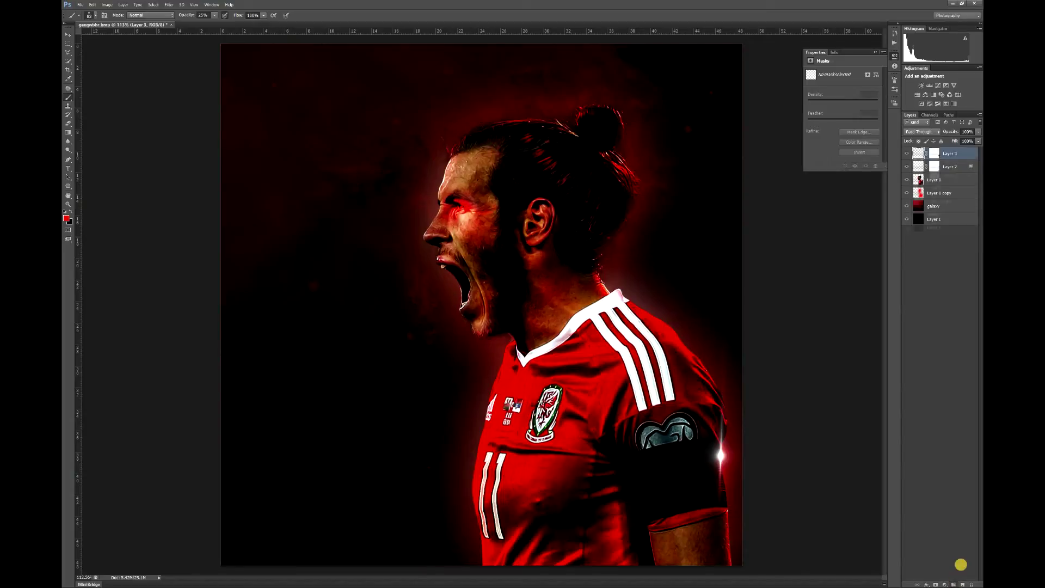
pyautogui.moveTo(955, 150); pyautogui.dragTo(951, 150)
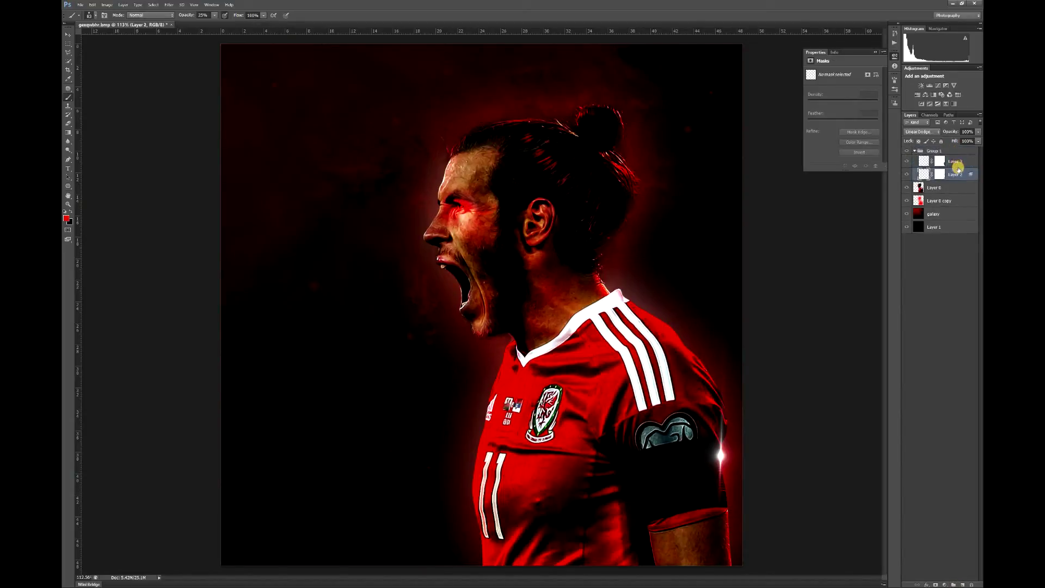
pyautogui.click(917, 151)
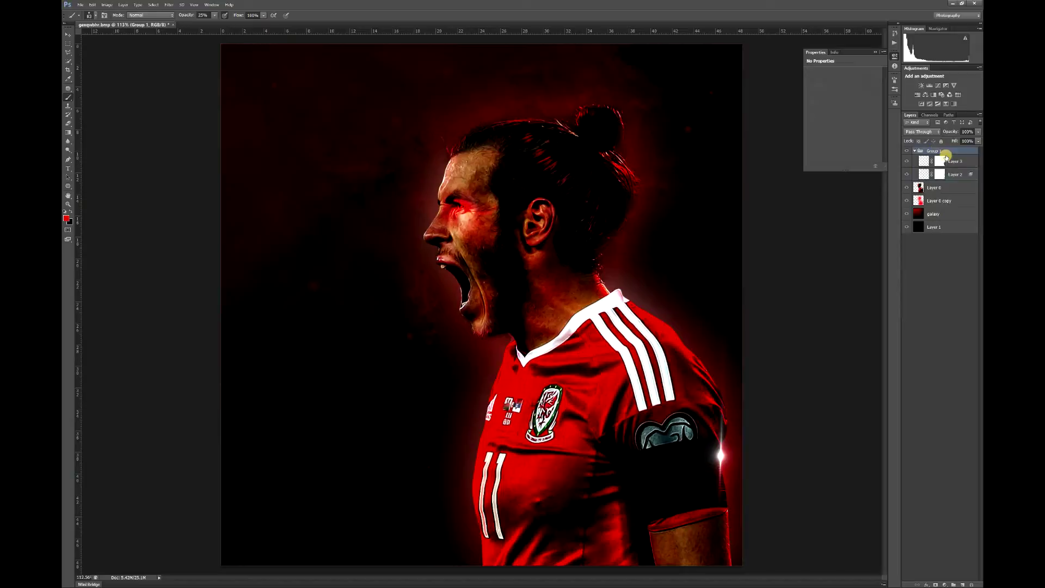
pyautogui.click(914, 151)
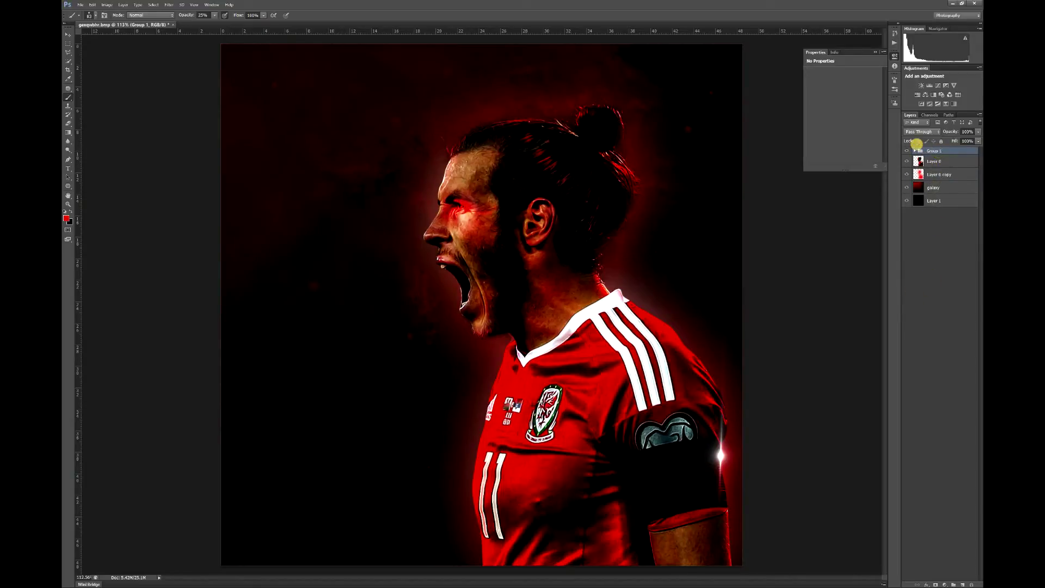
# - Try moving the flare and smoke group slightly down the arm, and revert to the history state before the move
pyautogui.click(71, 34)
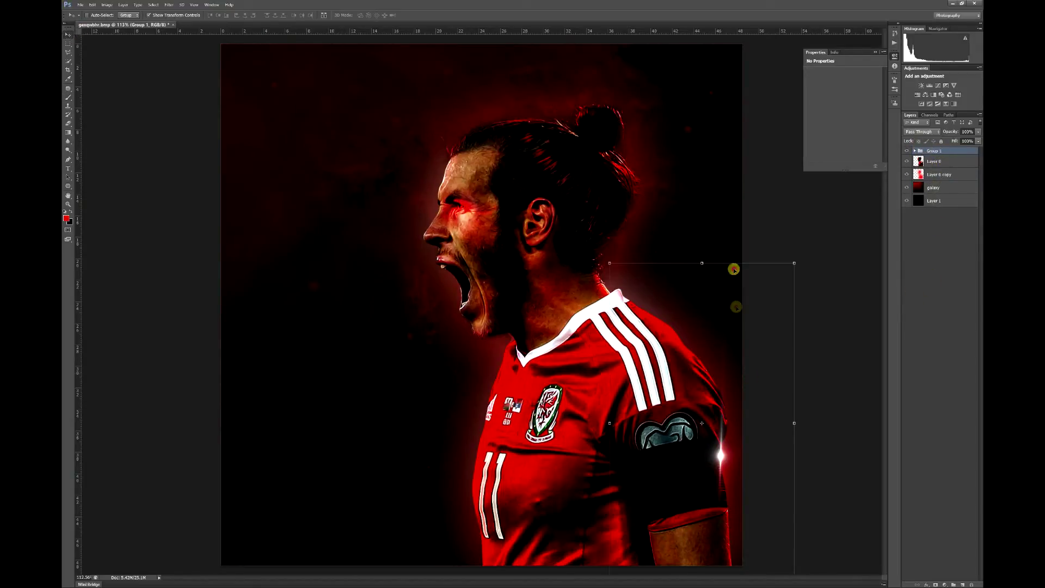
pyautogui.moveTo(735, 268); pyautogui.dragTo(716, 285)
pyautogui.moveTo(716, 284)
pyautogui.mouseDown()
pyautogui.moveTo(662, 236)
pyautogui.moveTo(624, 235)
pyautogui.moveTo(651, 242)
pyautogui.moveTo(739, 421)
pyautogui.moveTo(739, 459)
pyautogui.mouseUp()
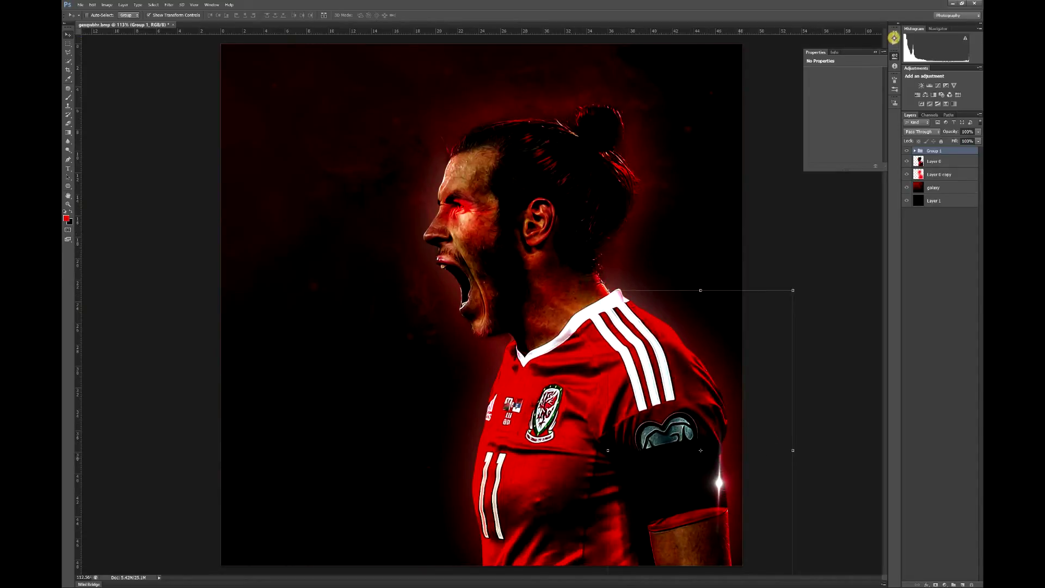
pyautogui.click(893, 37)
pyautogui.click(851, 107)
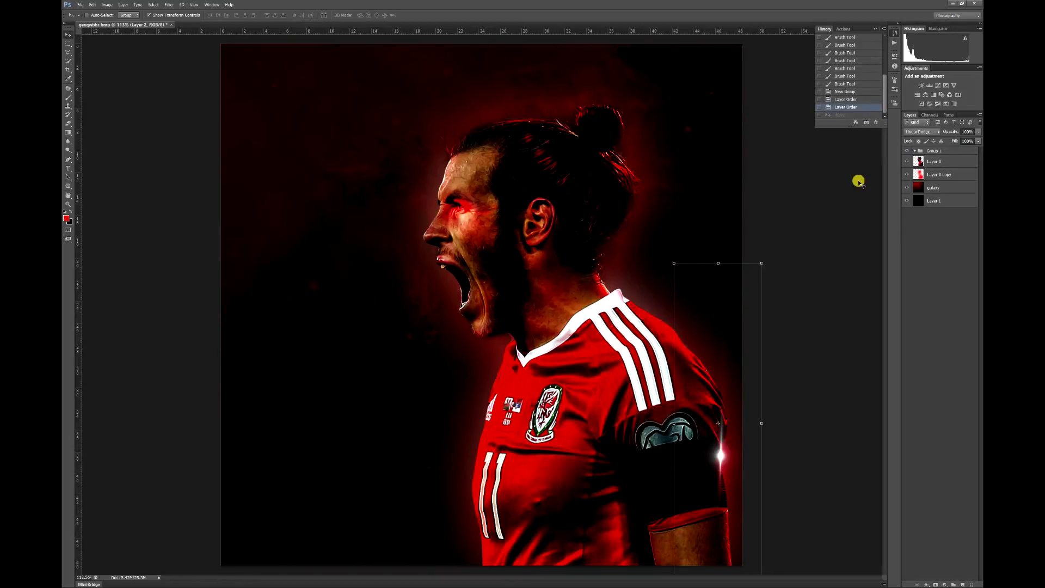
# - Duplicate the flare and smoke group and move the copy onto the front edge of the shirt at the chest
pyautogui.click(941, 268)
pyautogui.rightClick(937, 154)
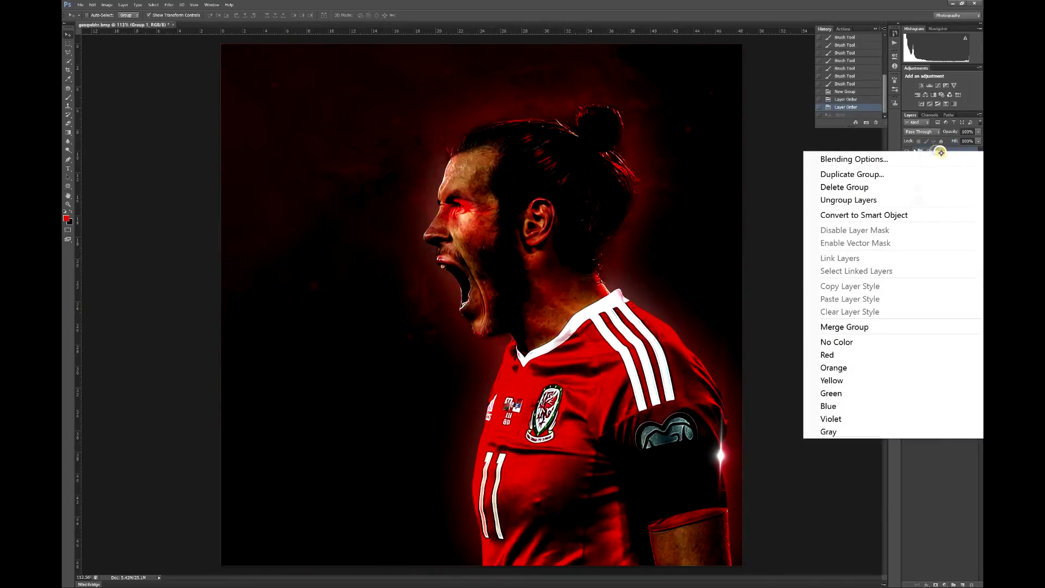
pyautogui.click(867, 173)
pyautogui.click(581, 194)
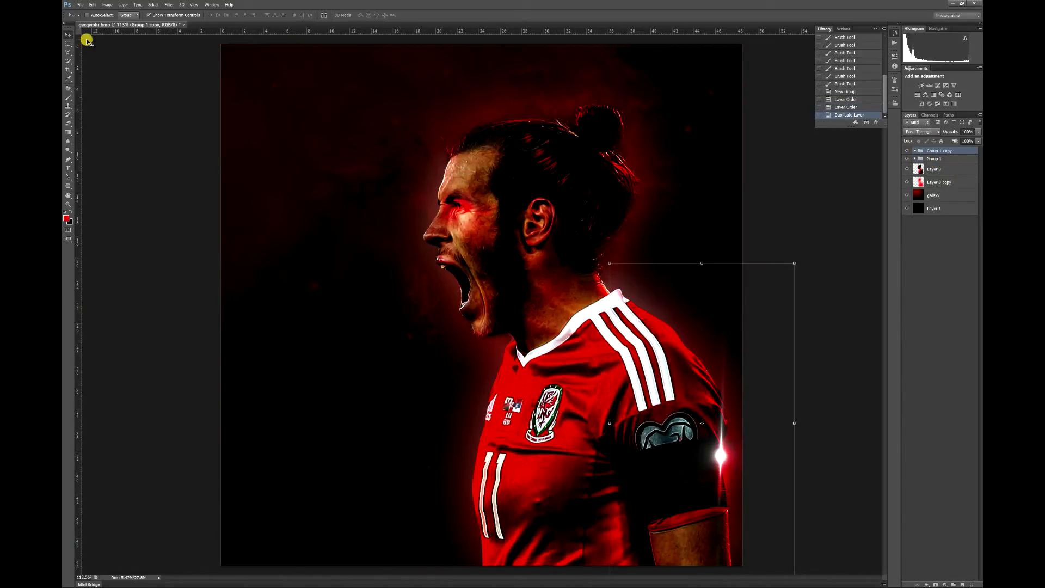
pyautogui.moveTo(666, 395); pyautogui.dragTo(520, 318)
pyautogui.moveTo(514, 358); pyautogui.dragTo(491, 390)
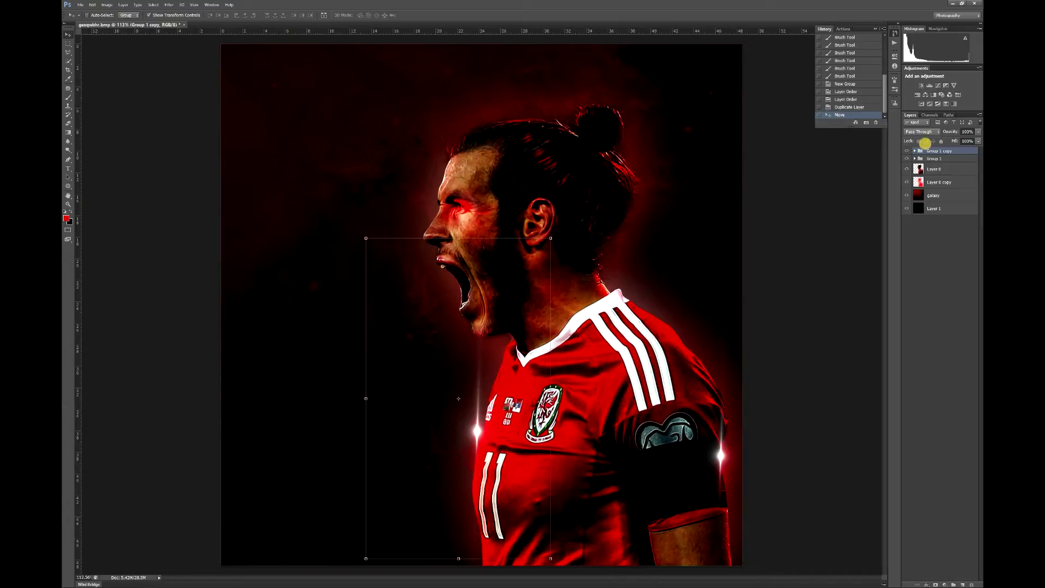
pyautogui.moveTo(490, 396)
pyautogui.mouseDown()
pyautogui.moveTo(442, 319)
pyautogui.moveTo(494, 388)
pyautogui.mouseUp()
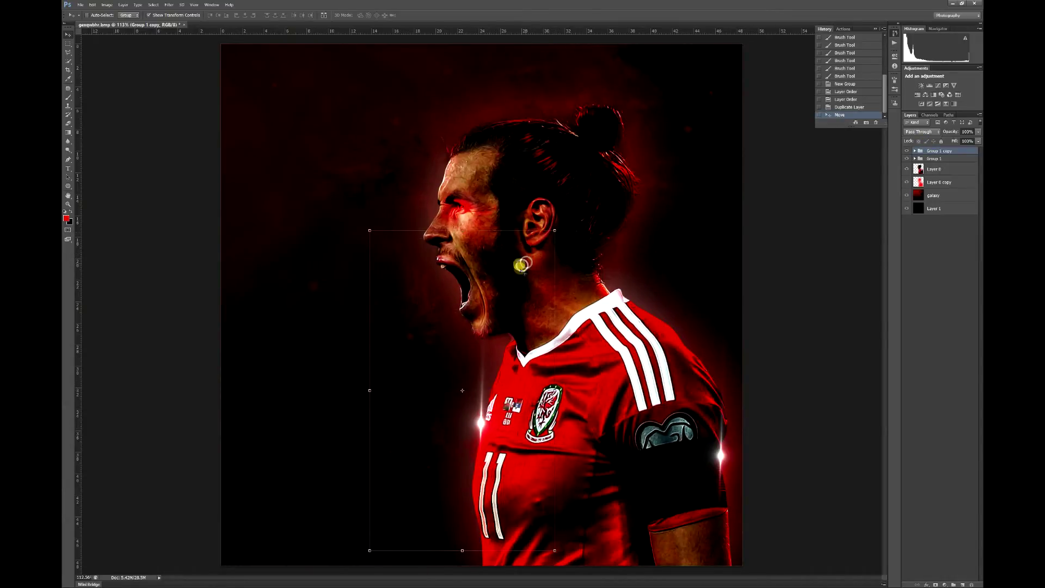
pyautogui.rightClick(521, 265)
pyautogui.click(555, 232)
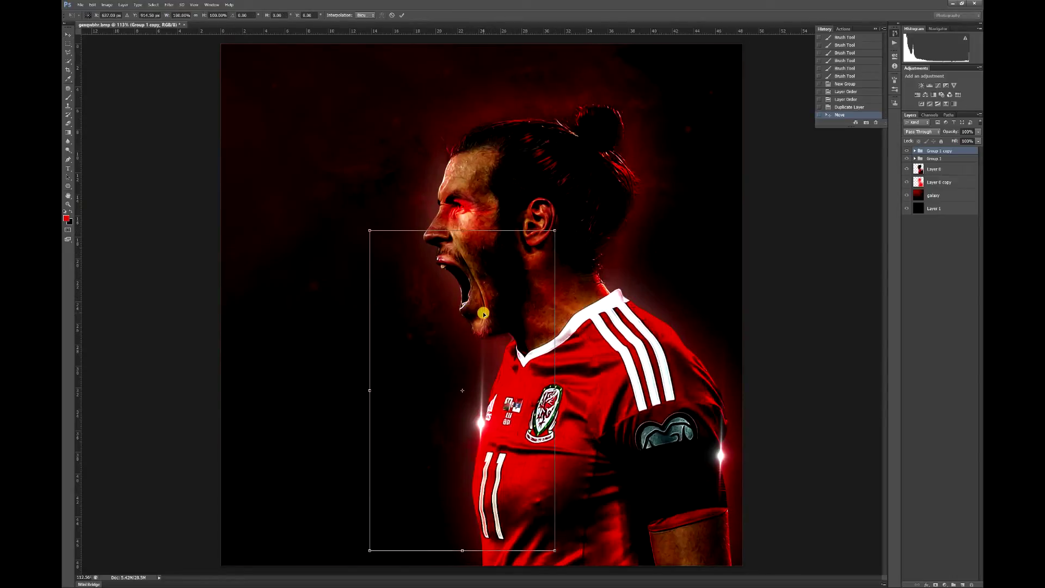
pyautogui.rightClick(508, 298)
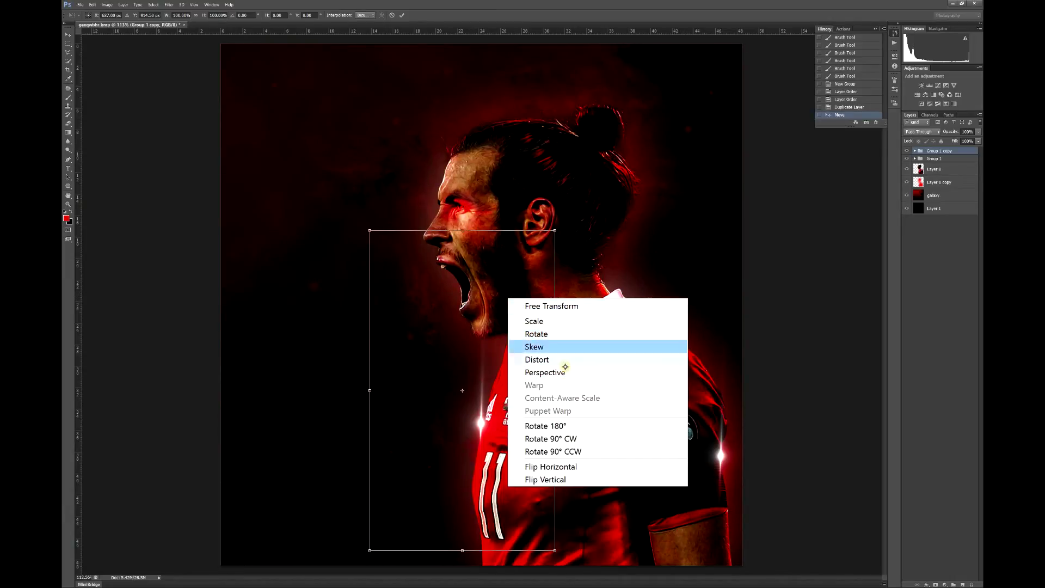
pyautogui.click(572, 358)
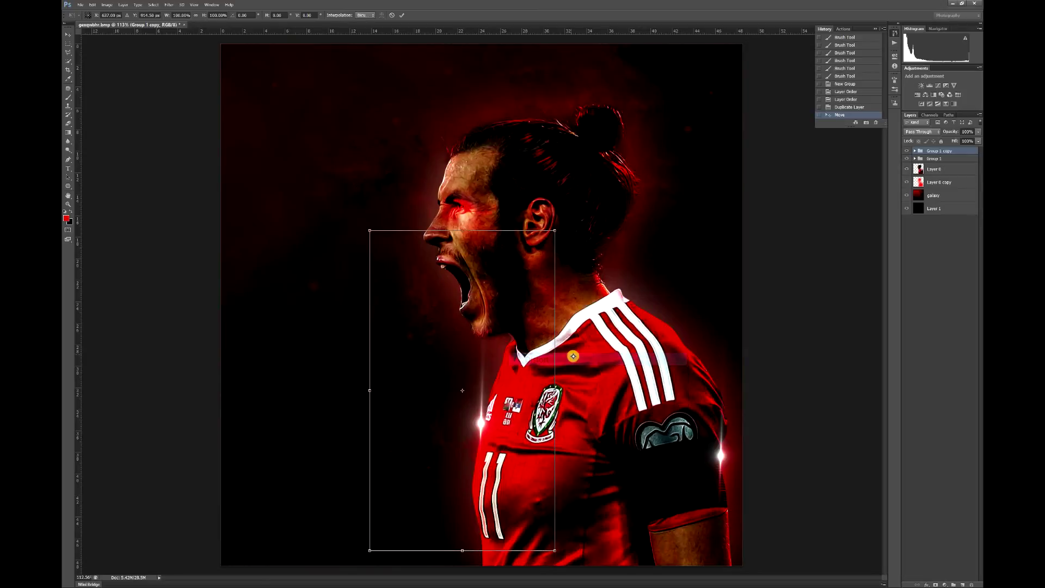
pyautogui.rightClick(507, 364)
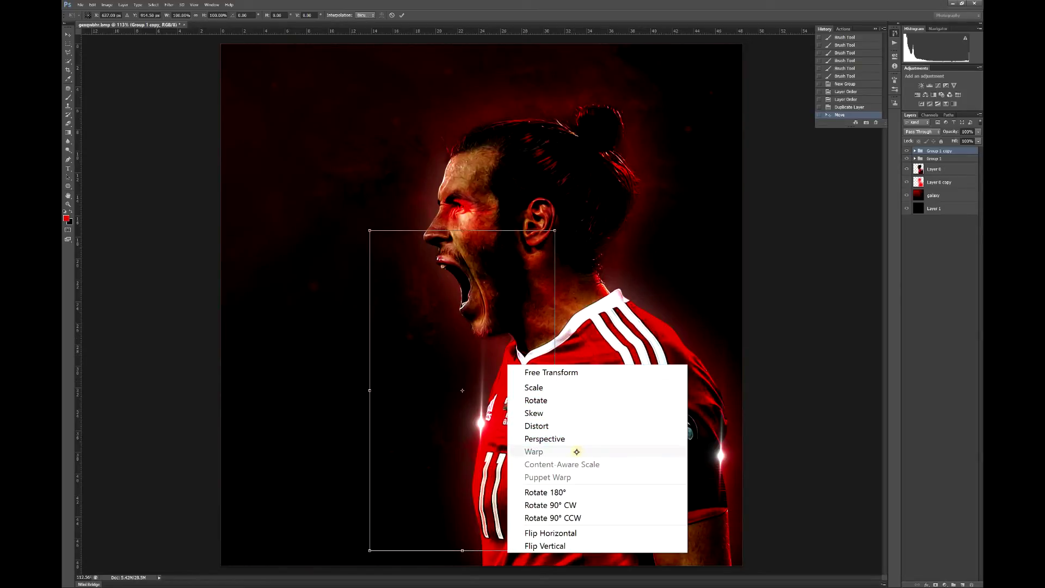
pyautogui.click(934, 254)
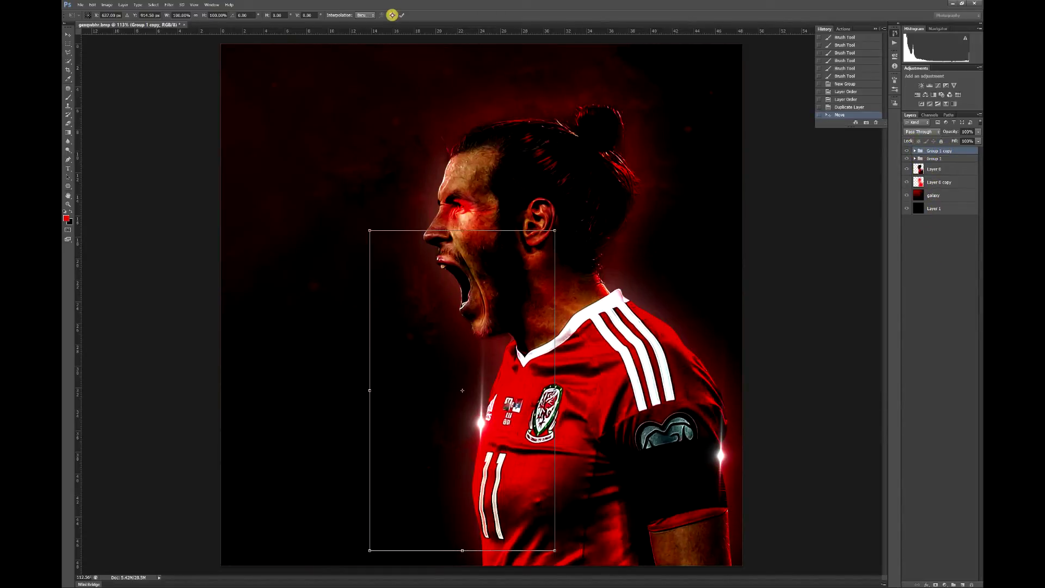
pyautogui.click(392, 15)
# - Expand the copied group, check which layer holds the flare by toggling its visibility, and select that layer
pyautogui.click(915, 151)
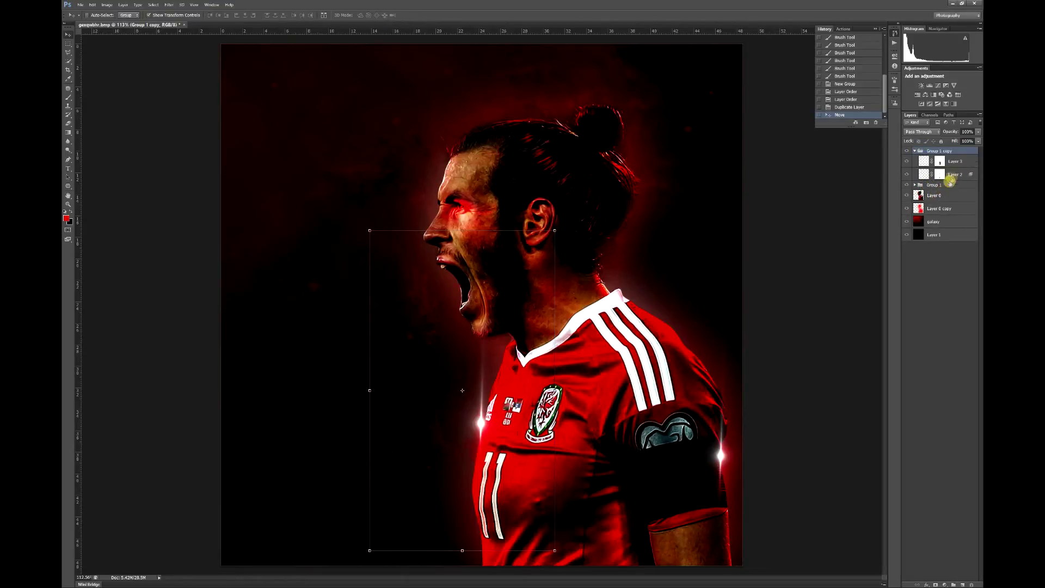
pyautogui.click(906, 174)
pyautogui.click(945, 172)
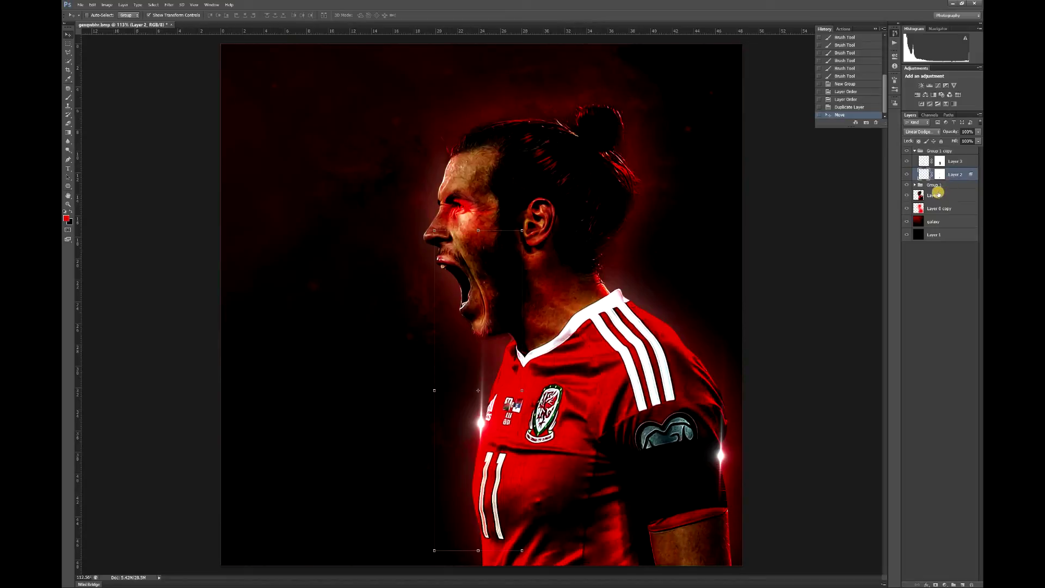
pyautogui.rightClick(523, 230)
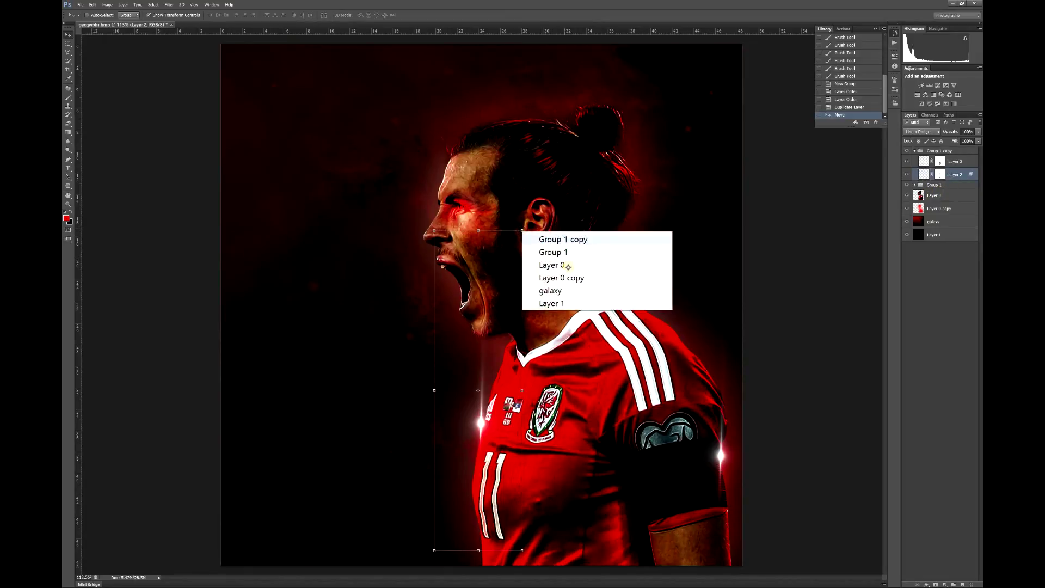
pyautogui.press('Escape')
# - Warp the copied flare layer so its streak bends along the chest contour, and move it down onto the shirt's front edge beside the number
pyautogui.hotkey('ctrl', 't')
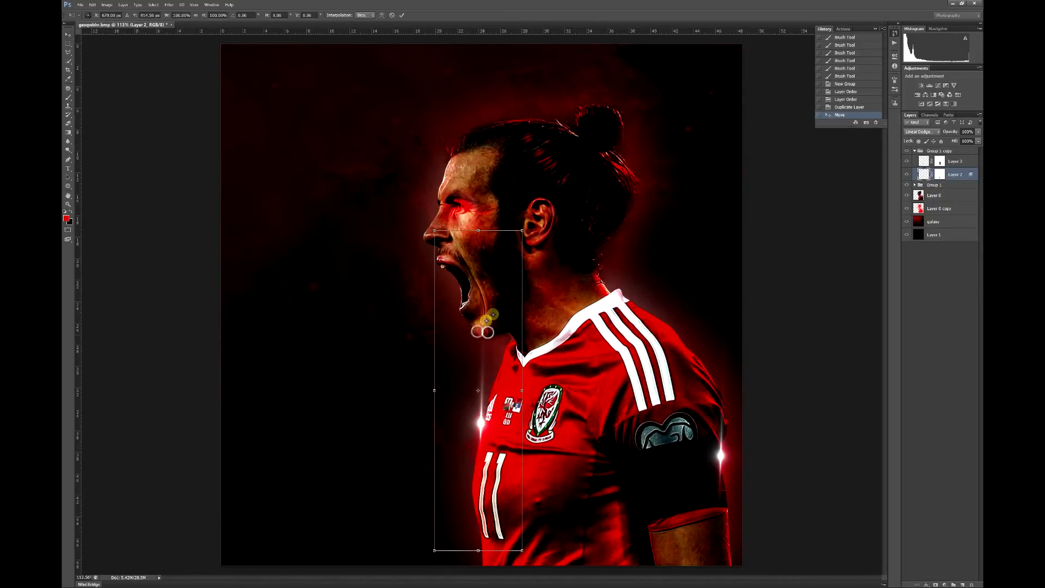
pyautogui.rightClick(486, 322)
pyautogui.click(539, 407)
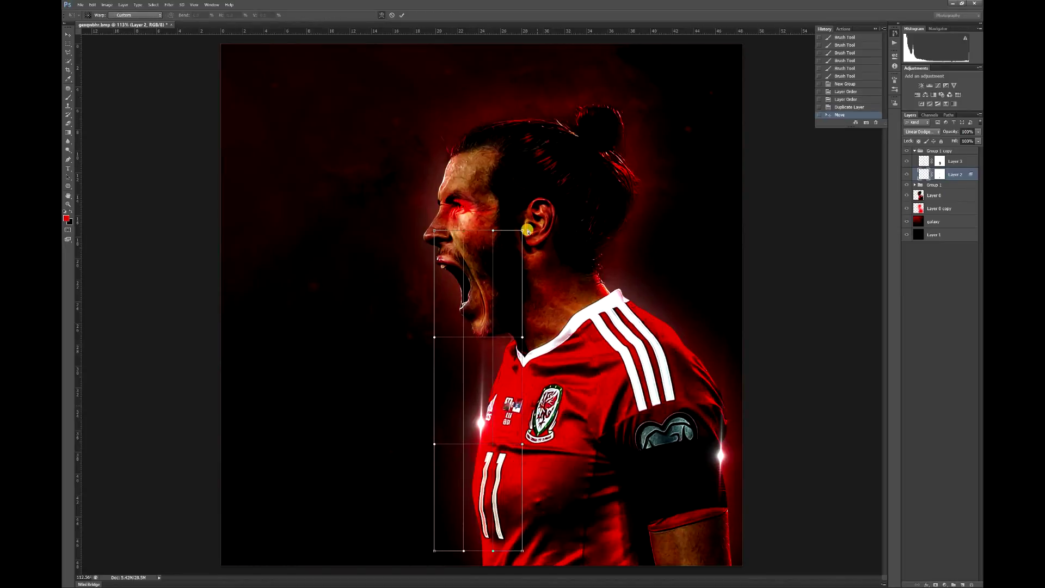
pyautogui.moveTo(513, 263); pyautogui.dragTo(595, 265)
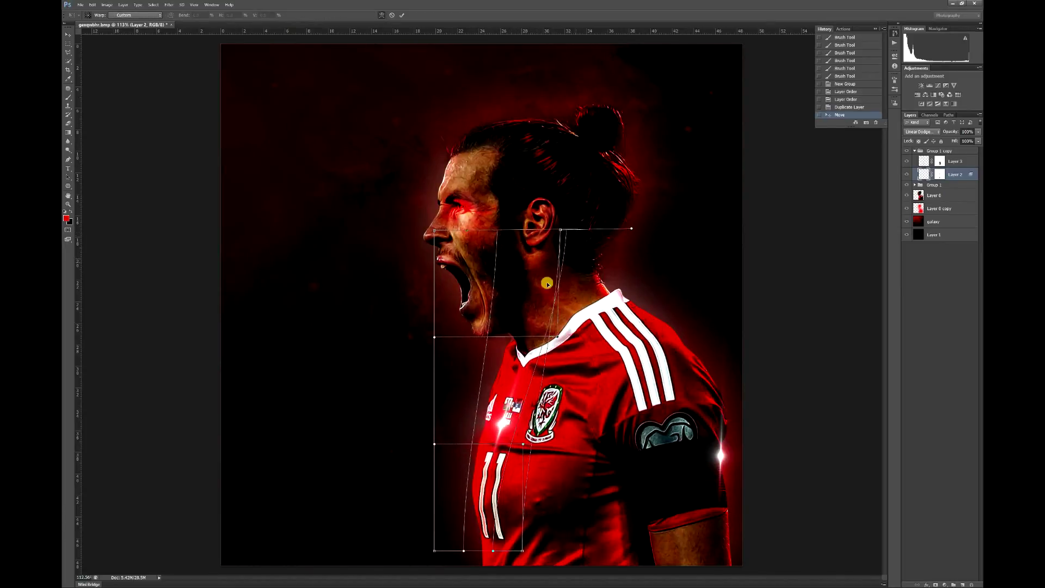
pyautogui.moveTo(471, 374); pyautogui.dragTo(427, 348)
pyautogui.moveTo(495, 420); pyautogui.dragTo(472, 416)
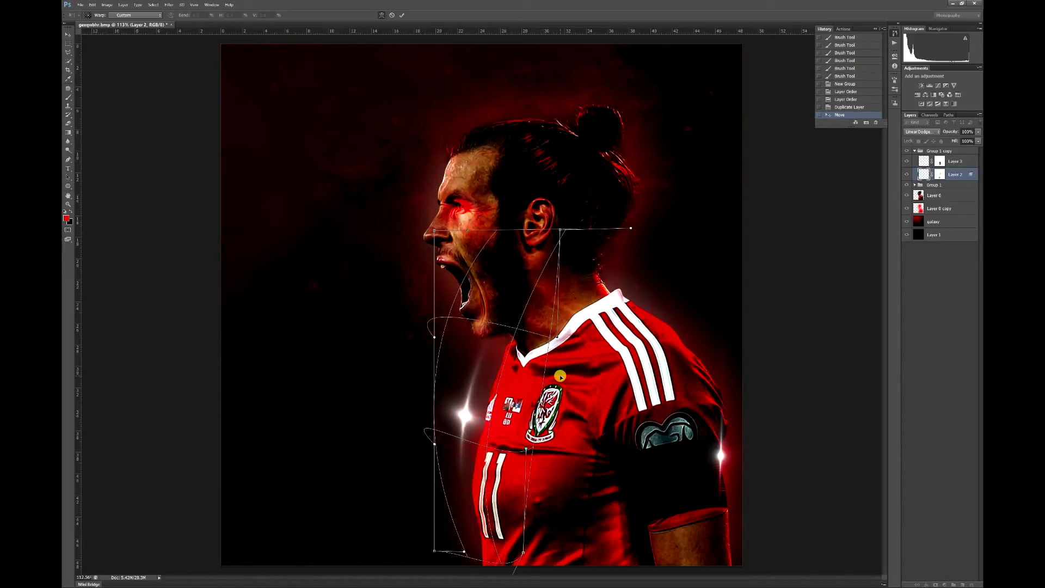
pyautogui.click(405, 15)
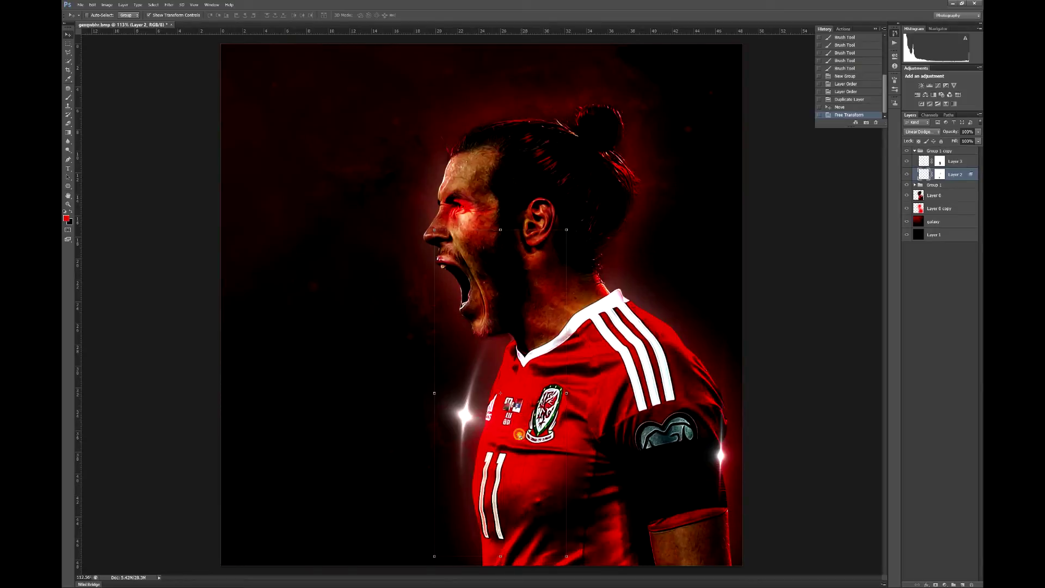
pyautogui.moveTo(531, 393); pyautogui.dragTo(540, 441)
pyautogui.click(554, 470)
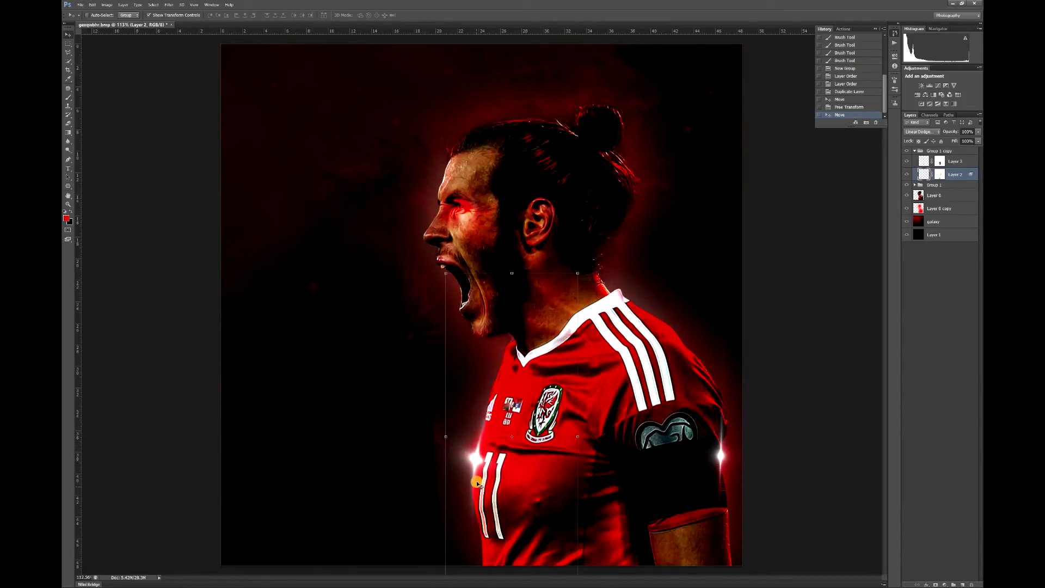
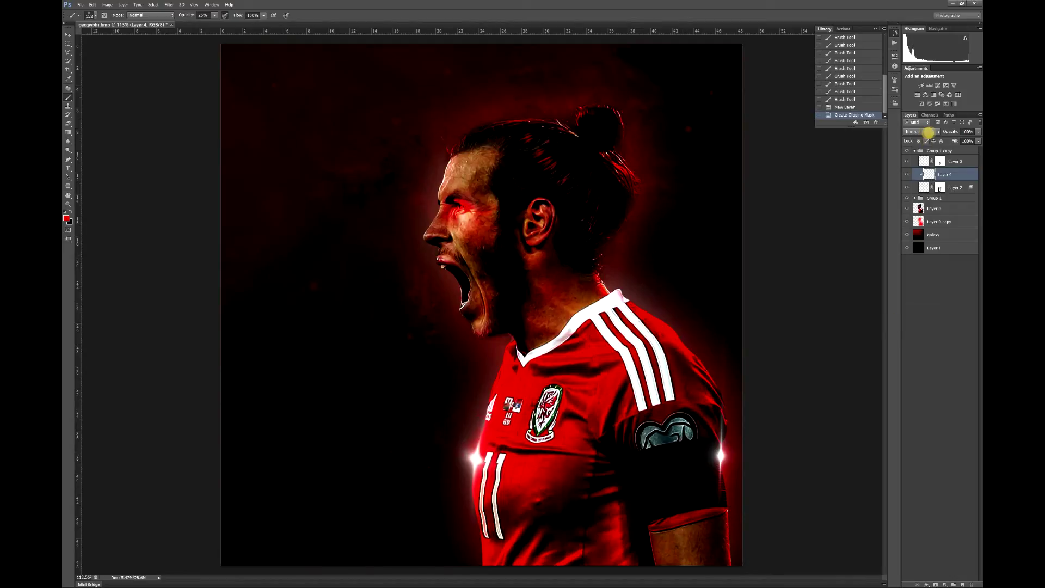
# - Brush red over the chest flare on the clipped layer to tint its white glow
pyautogui.click(928, 132)
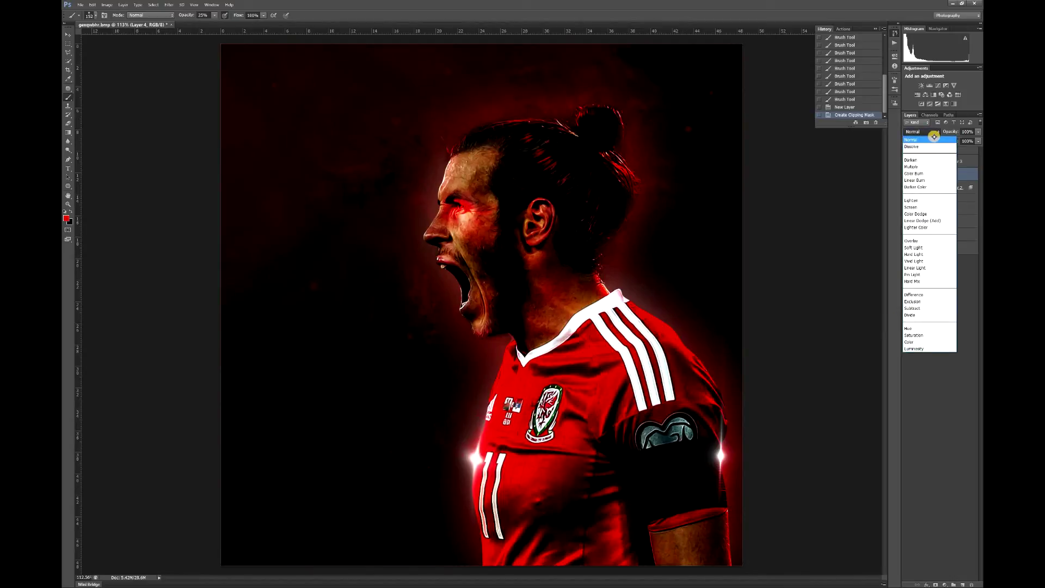
pyautogui.click(936, 131)
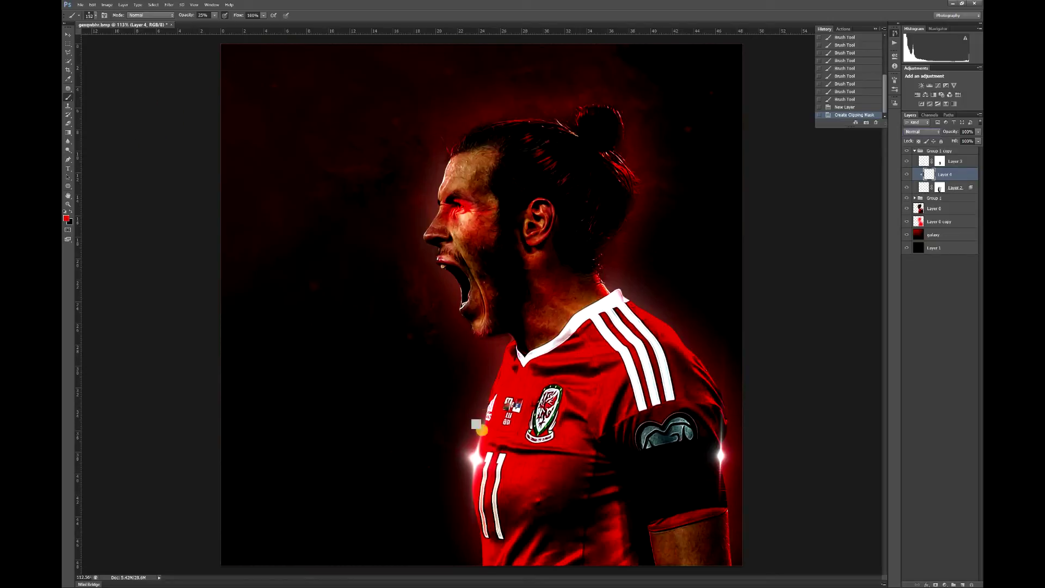
pyautogui.moveTo(478, 450)
pyautogui.mouseDown()
pyautogui.moveTo(473, 523)
pyautogui.moveTo(492, 412)
pyautogui.mouseUp()
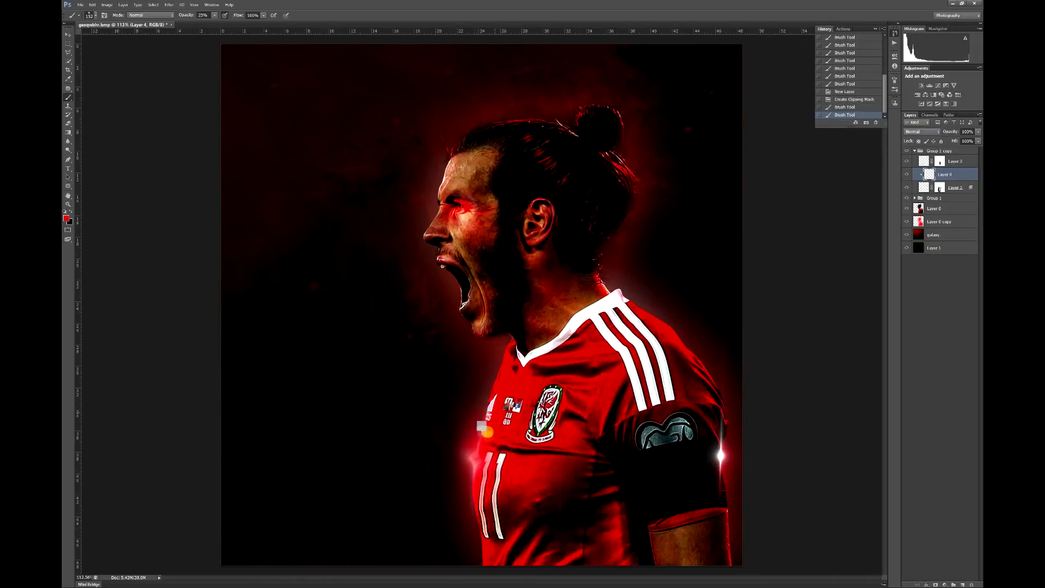
# - Try Overlay and Color Burn on the clipped red layer, and set its blend mode to Soft Light
pyautogui.click(933, 131)
pyautogui.click(925, 239)
pyautogui.click(934, 132)
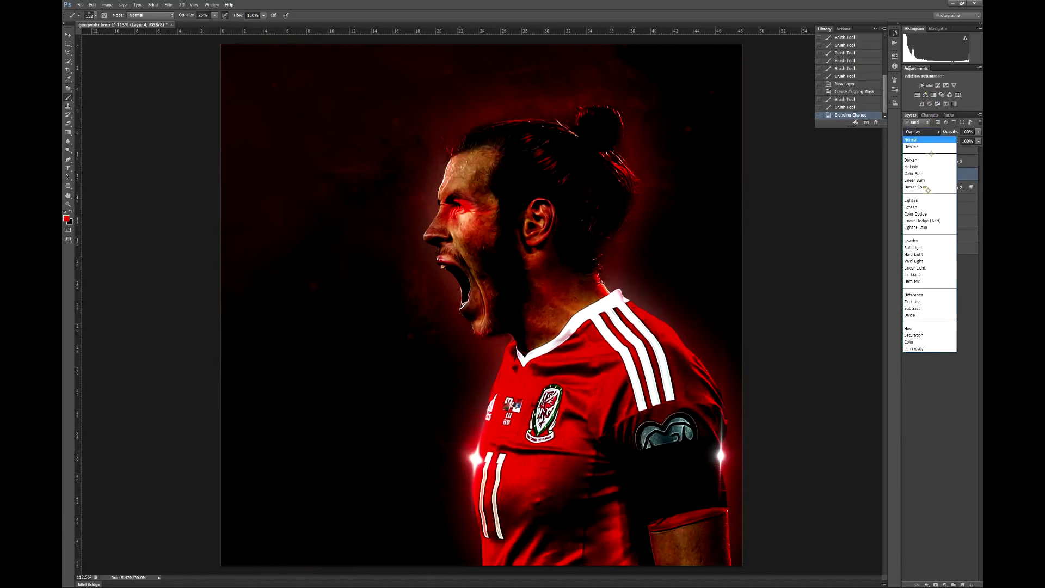
pyautogui.click(927, 173)
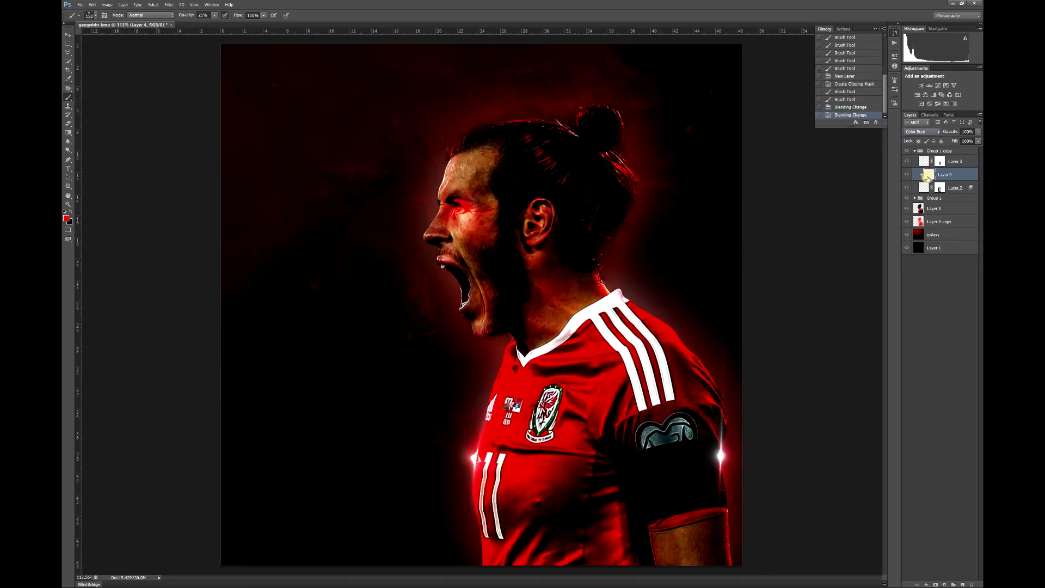
pyautogui.click(931, 131)
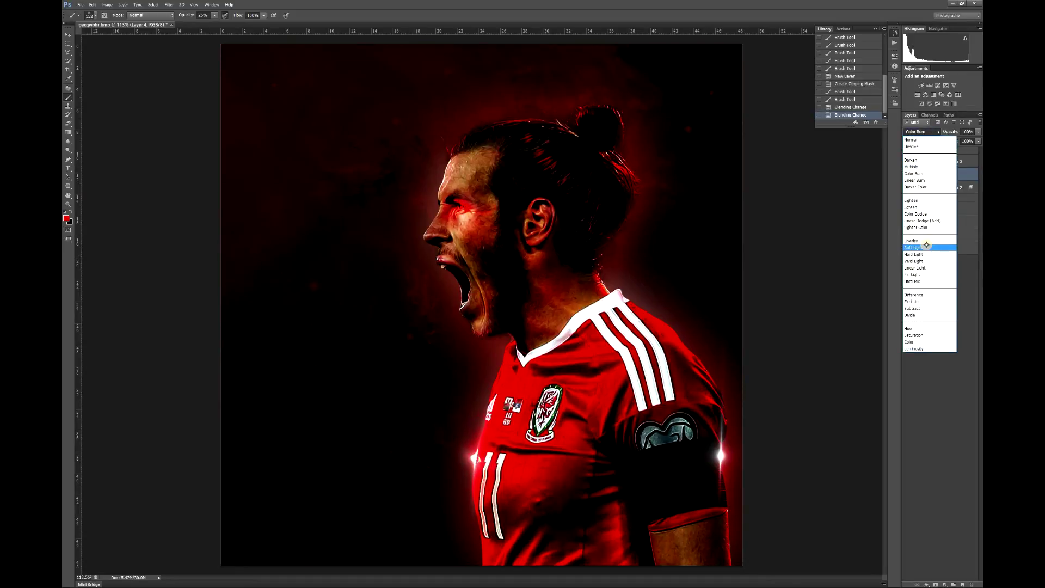
pyautogui.click(926, 247)
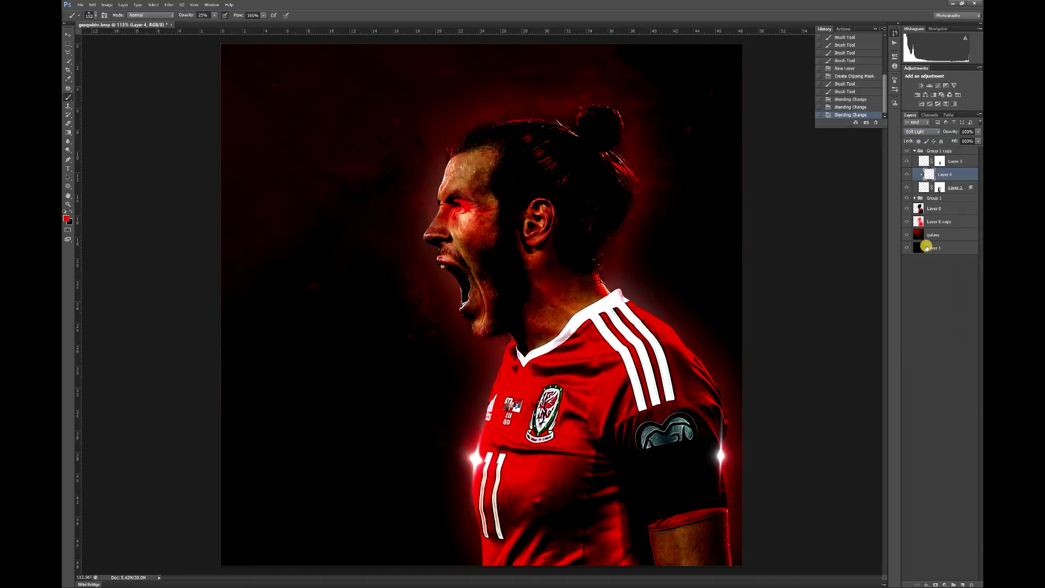
# - Compare the clipped layer on and off, and brush more red along the front edge of the shirt
pyautogui.click(907, 174)
pyautogui.click(907, 174)
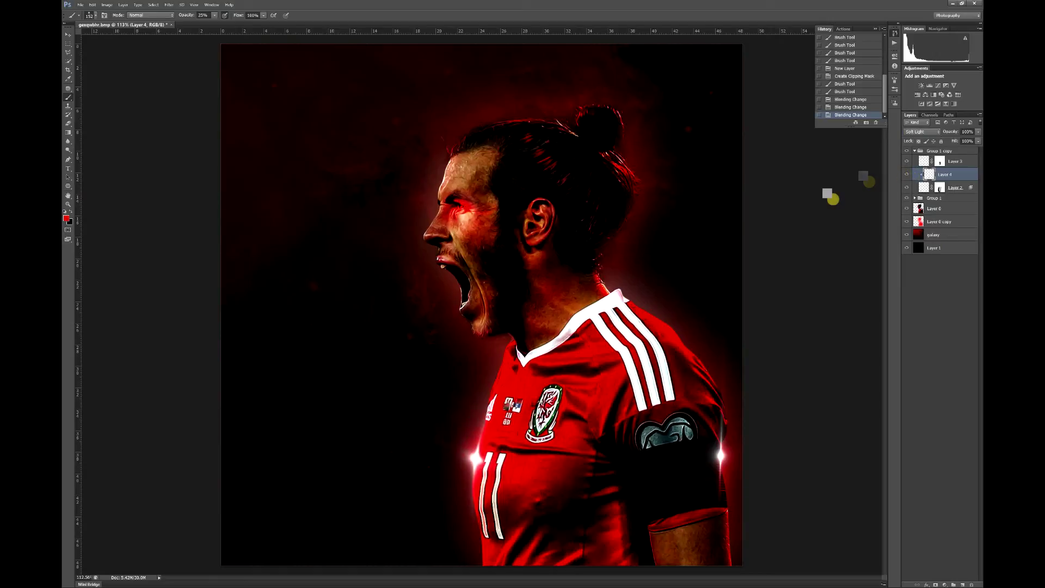
pyautogui.moveTo(477, 540)
pyautogui.mouseDown()
pyautogui.moveTo(484, 415)
pyautogui.moveTo(516, 359)
pyautogui.mouseUp()
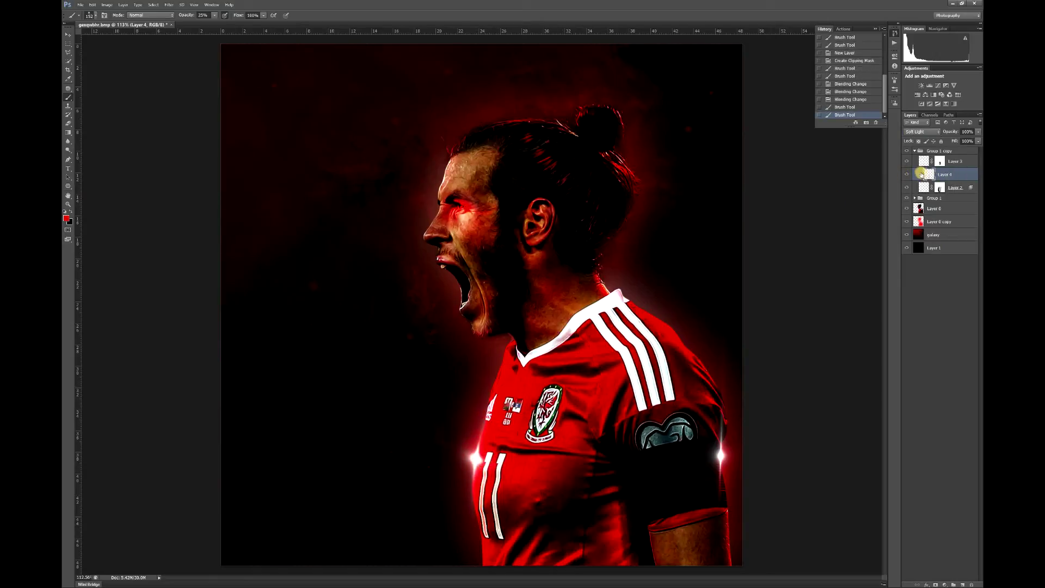
# - Collapse the copied flare group and add a new layer above it with the Overlay blend mode
pyautogui.click(915, 150)
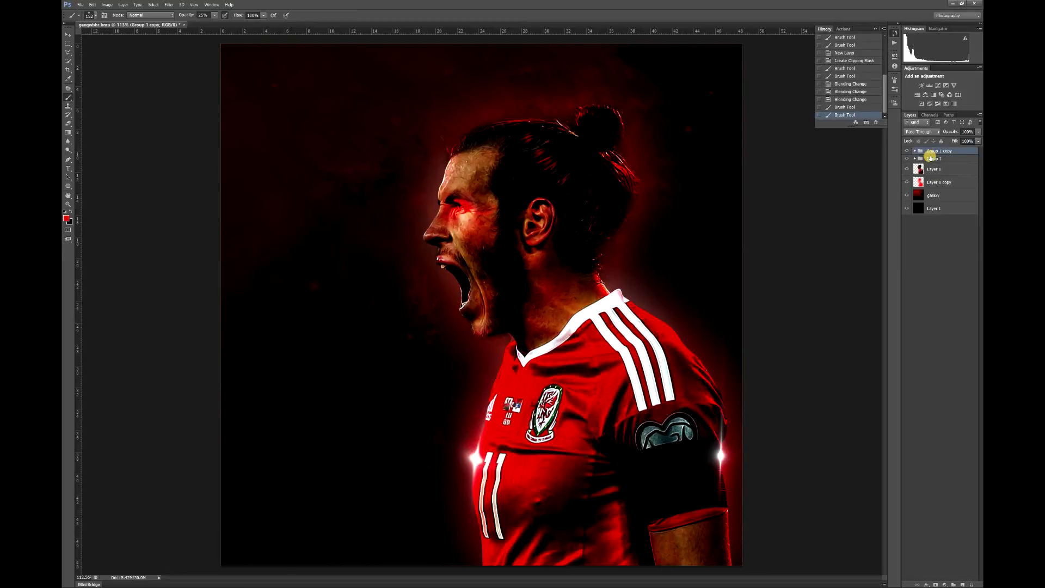
pyautogui.click(963, 583)
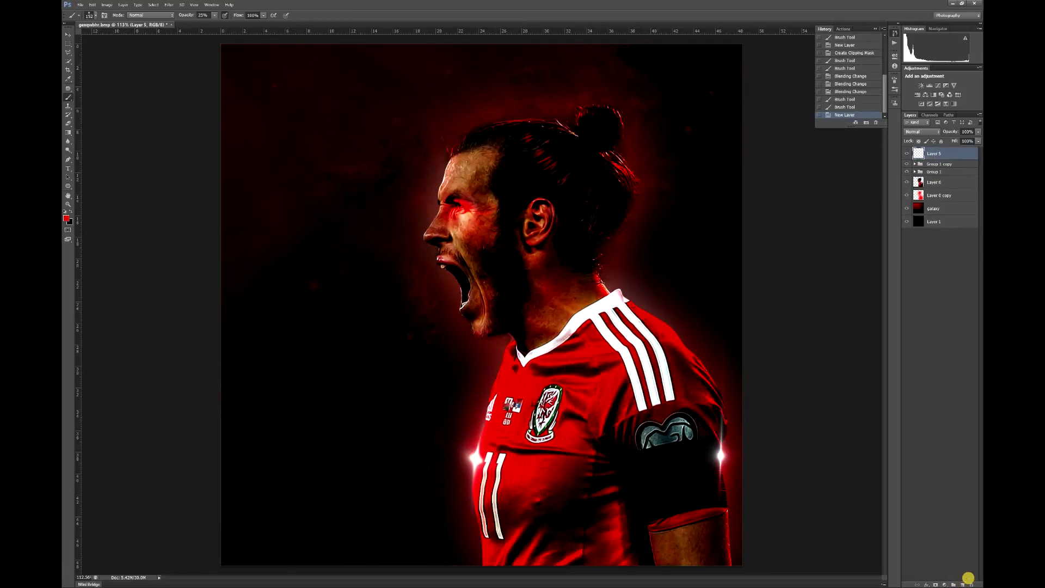
pyautogui.click(930, 131)
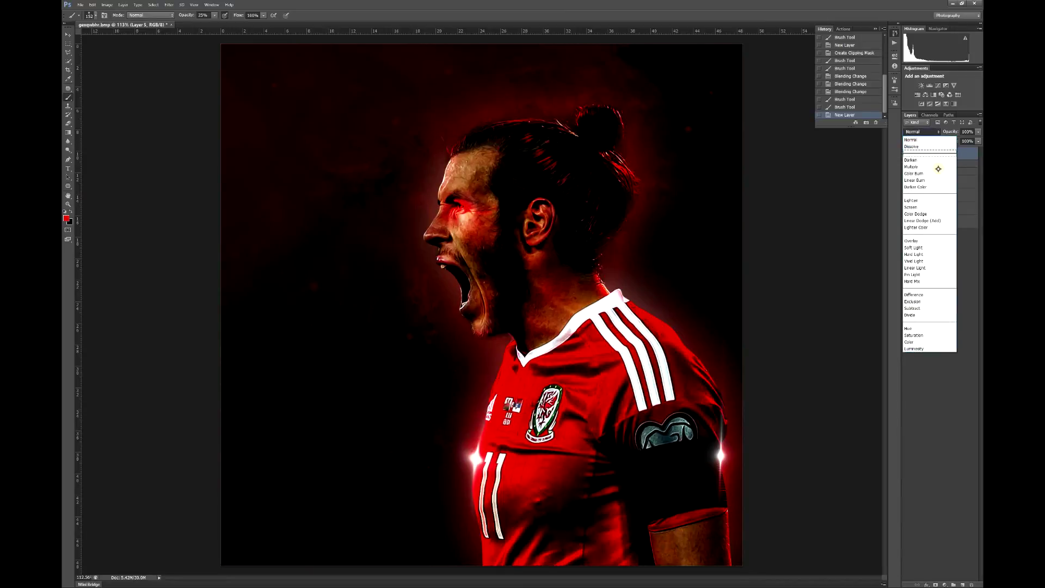
pyautogui.click(926, 241)
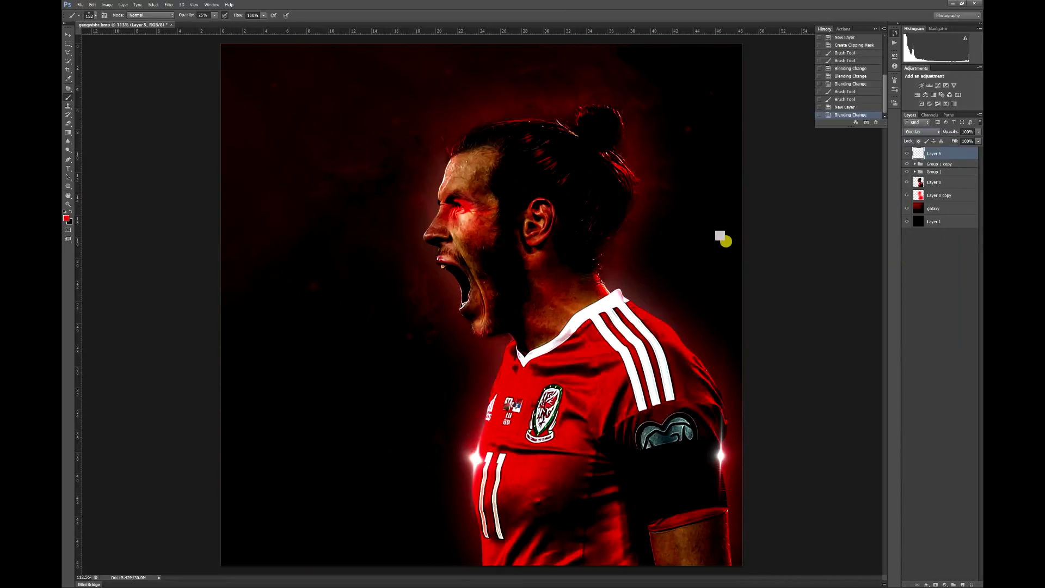
# - Paint a red glow at 100% brush opacity over both flares and along the chest, shoulder and arm edges
pyautogui.click(215, 16)
pyautogui.moveTo(220, 25); pyautogui.dragTo(271, 28)
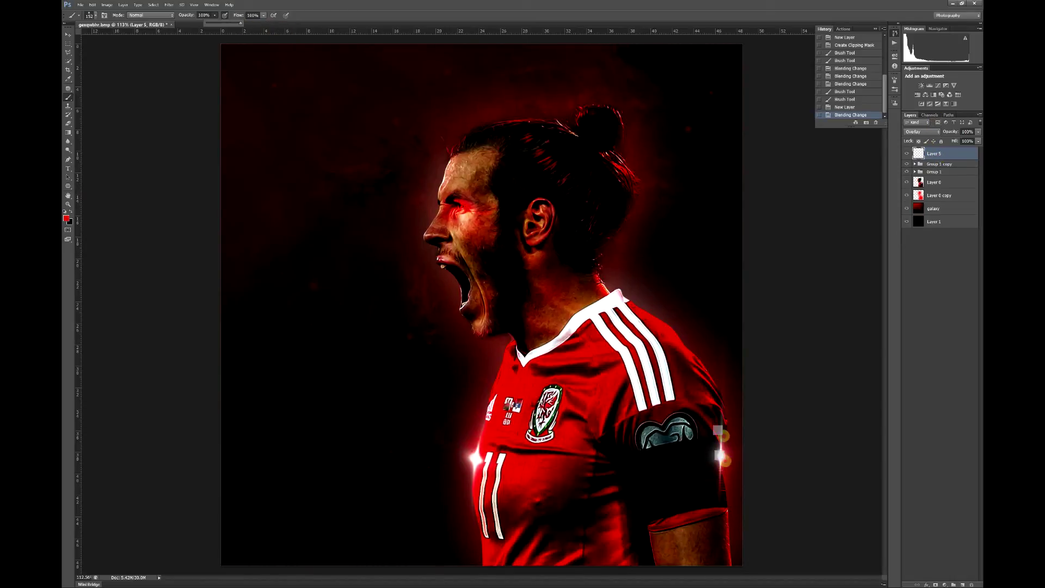
pyautogui.click(719, 456)
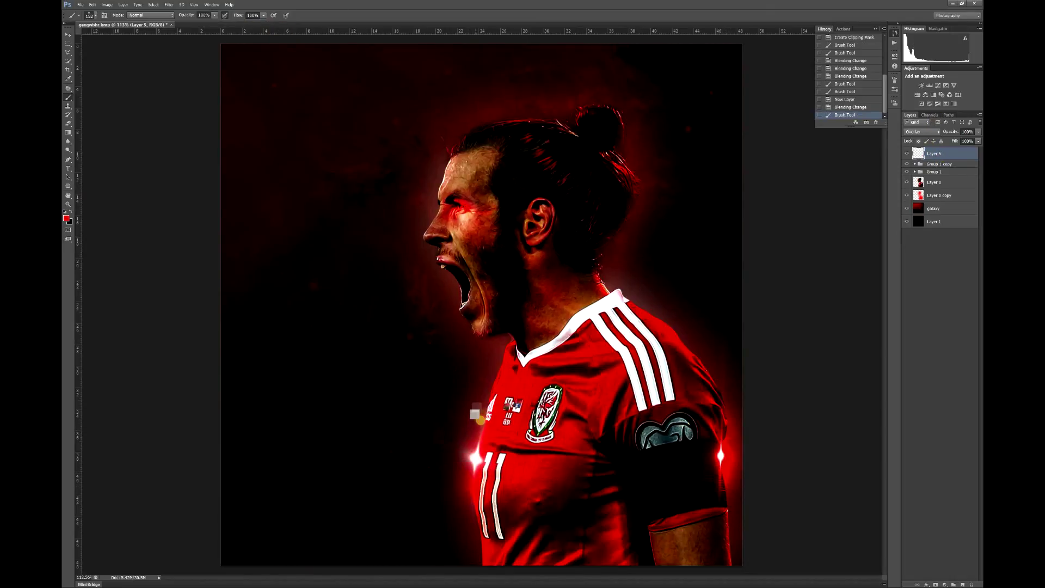
pyautogui.click(475, 459)
pyautogui.moveTo(467, 491)
pyautogui.mouseDown()
pyautogui.moveTo(472, 553)
pyautogui.moveTo(468, 421)
pyautogui.mouseUp()
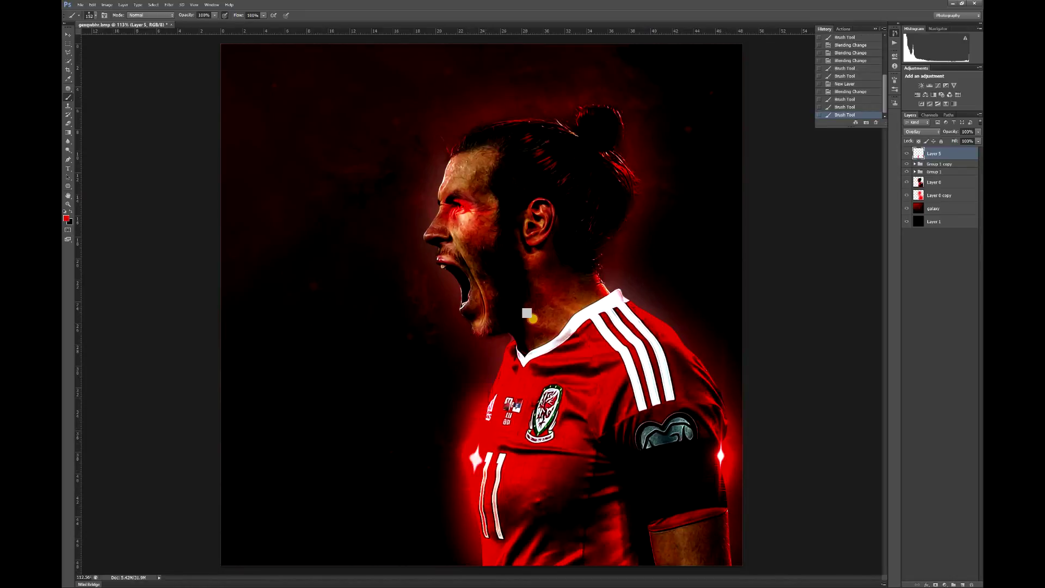
pyautogui.moveTo(528, 314); pyautogui.dragTo(527, 315)
pyautogui.moveTo(673, 320); pyautogui.dragTo(721, 422)
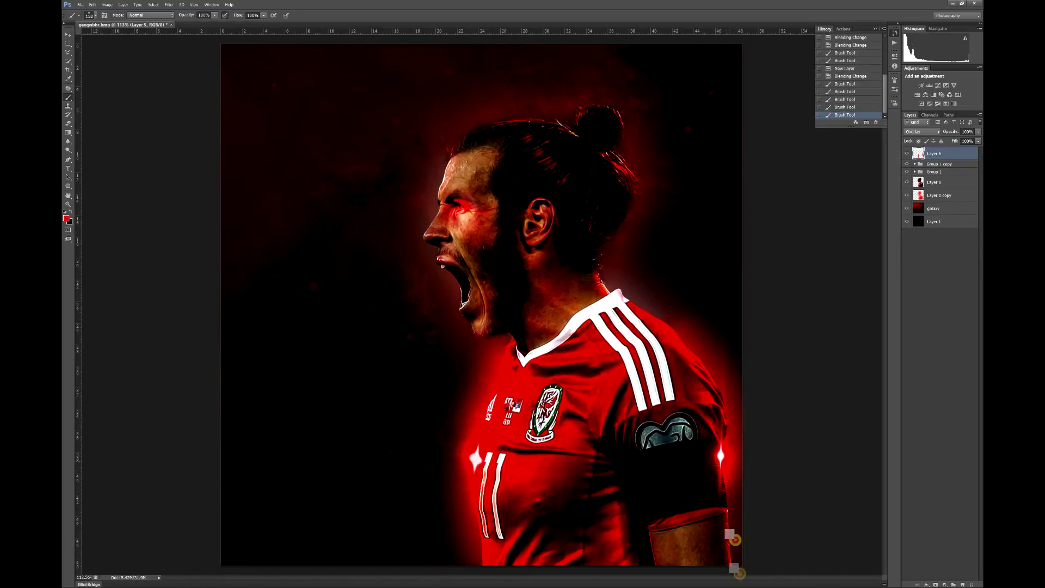
pyautogui.moveTo(735, 540); pyautogui.dragTo(739, 575)
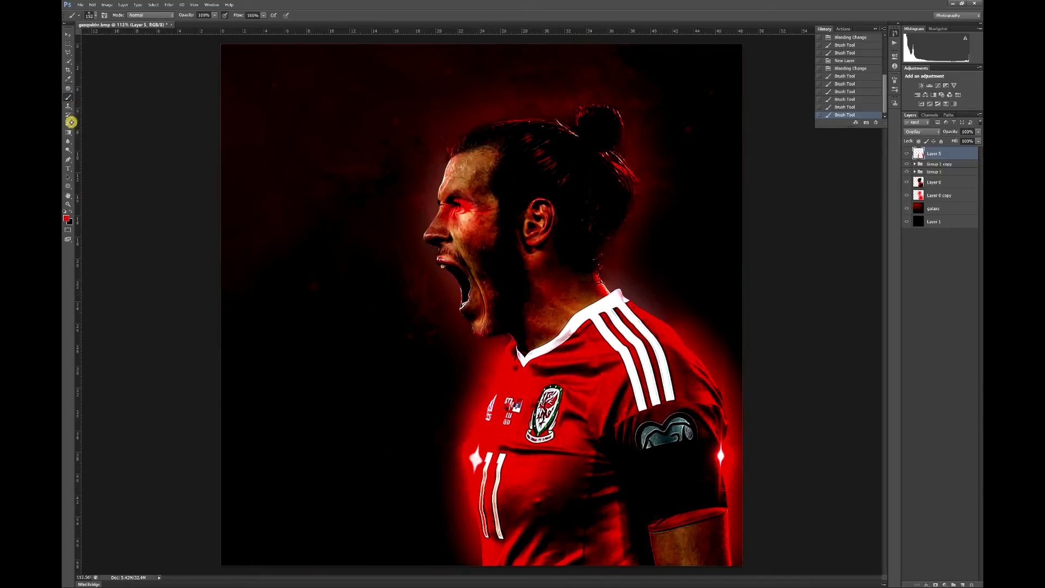
# - Erase the excess red glow around the chest, shoulder and arm with a larger soft eraser
pyautogui.click(70, 123)
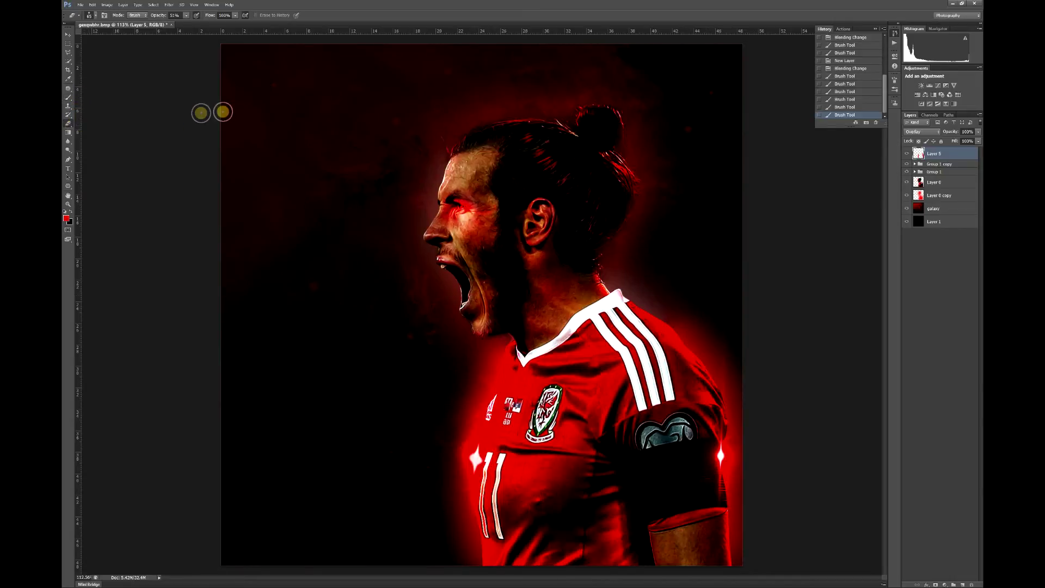
pyautogui.click(94, 16)
pyautogui.moveTo(93, 37); pyautogui.dragTo(113, 37)
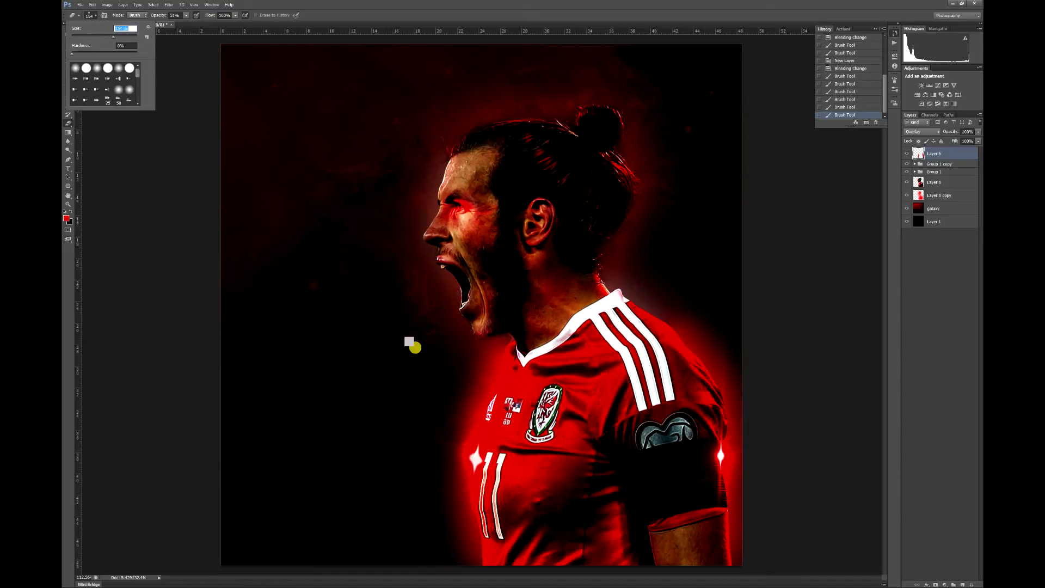
pyautogui.click(424, 428)
pyautogui.click(479, 328)
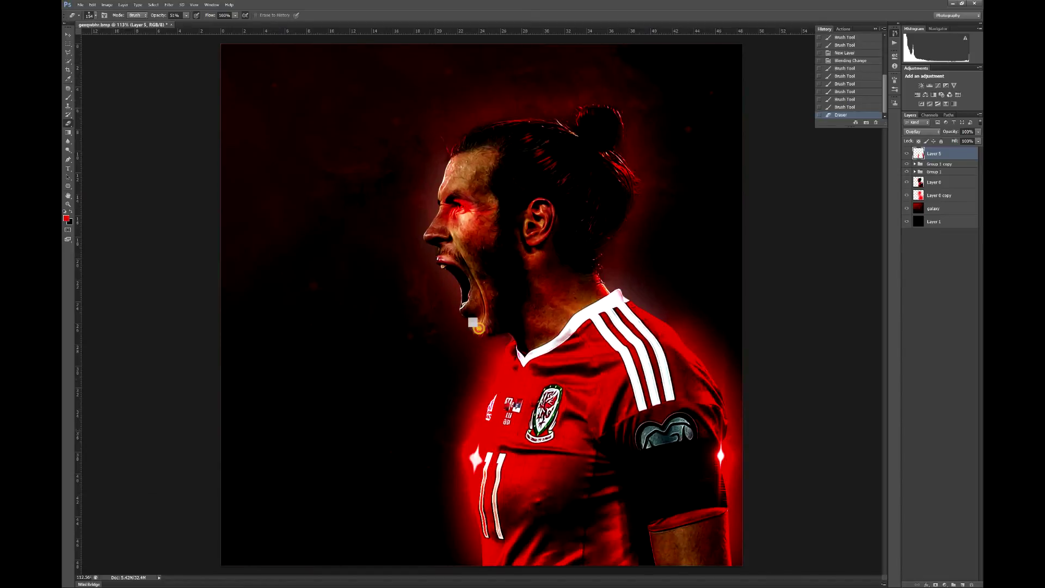
pyautogui.moveTo(477, 327)
pyautogui.mouseDown()
pyautogui.moveTo(452, 493)
pyautogui.moveTo(461, 530)
pyautogui.moveTo(488, 379)
pyautogui.moveTo(468, 422)
pyautogui.moveTo(507, 331)
pyautogui.moveTo(476, 502)
pyautogui.moveTo(464, 494)
pyautogui.moveTo(515, 506)
pyautogui.moveTo(563, 429)
pyautogui.moveTo(677, 313)
pyautogui.moveTo(729, 400)
pyautogui.moveTo(711, 337)
pyautogui.moveTo(729, 502)
pyautogui.moveTo(737, 428)
pyautogui.moveTo(729, 555)
pyautogui.mouseUp()
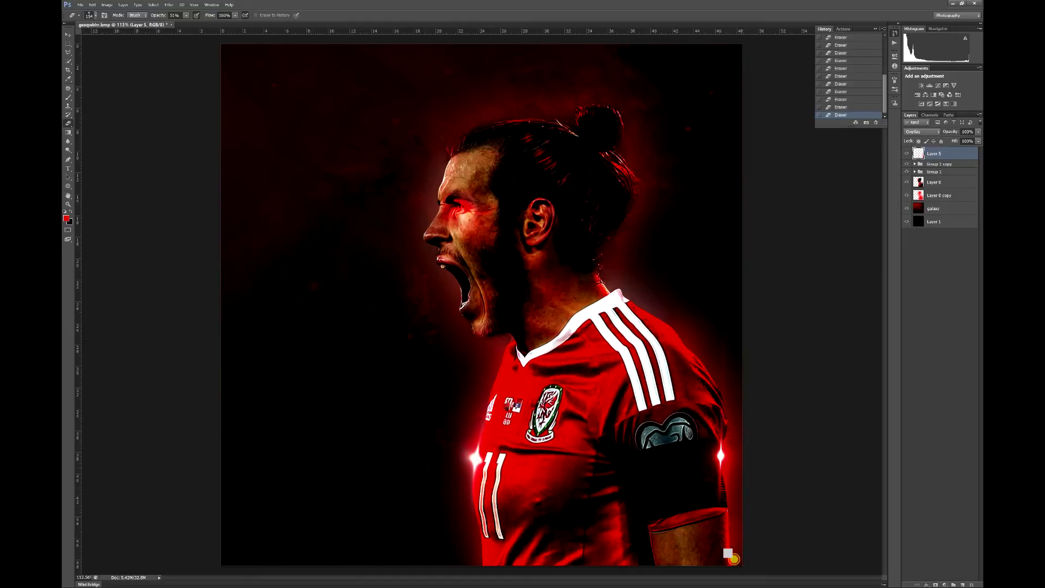
# - Toggle the Overlay glow layer's visibility repeatedly to compare the flares and body edges with and without it
pyautogui.click(907, 155)
pyautogui.click(909, 155)
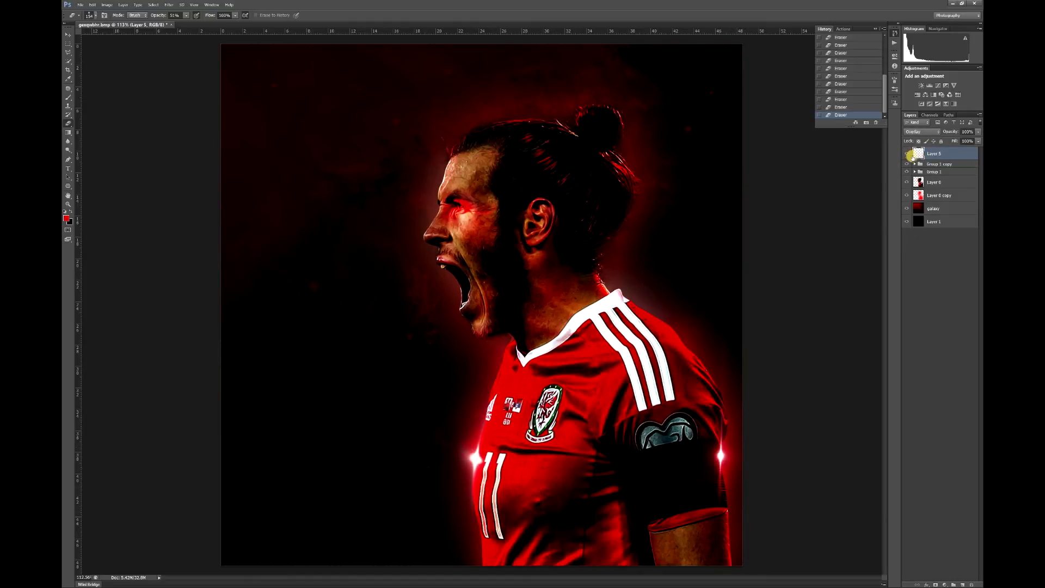
pyautogui.click(906, 153)
pyautogui.click(906, 153)
pyautogui.click(904, 153)
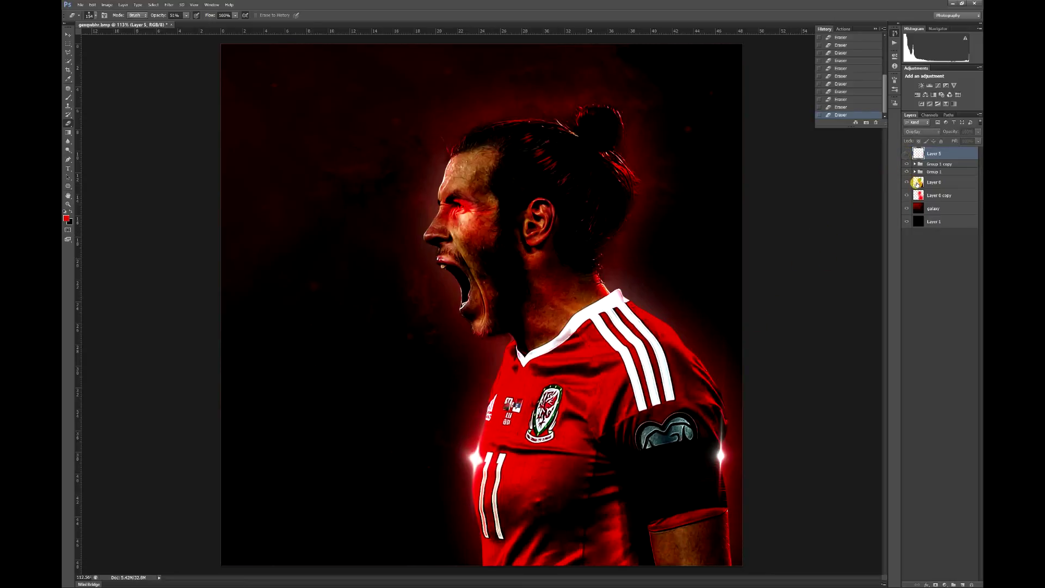
pyautogui.click(907, 155)
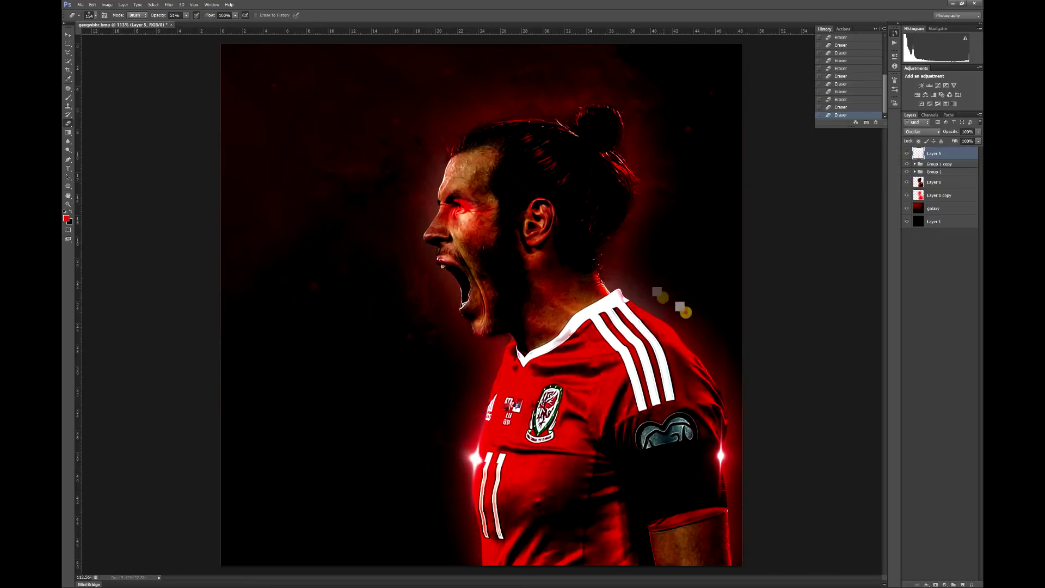
pyautogui.click(906, 154)
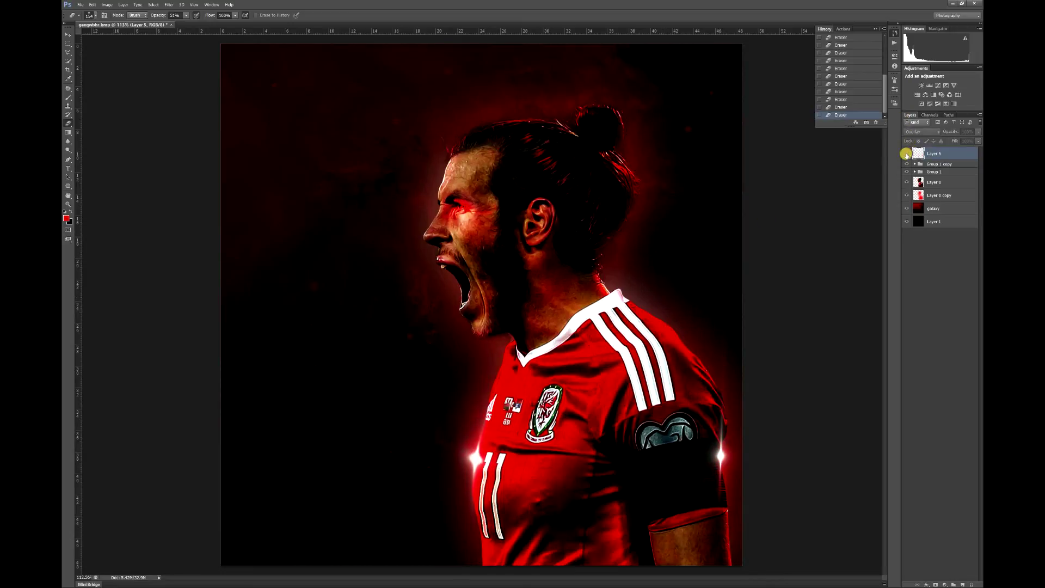
pyautogui.click(905, 155)
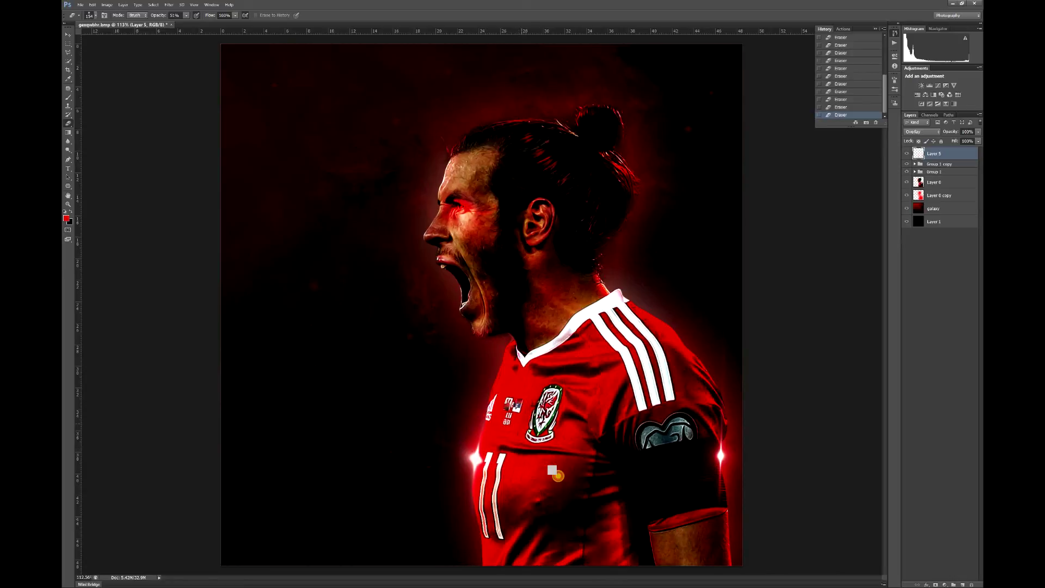
pyautogui.click(907, 154)
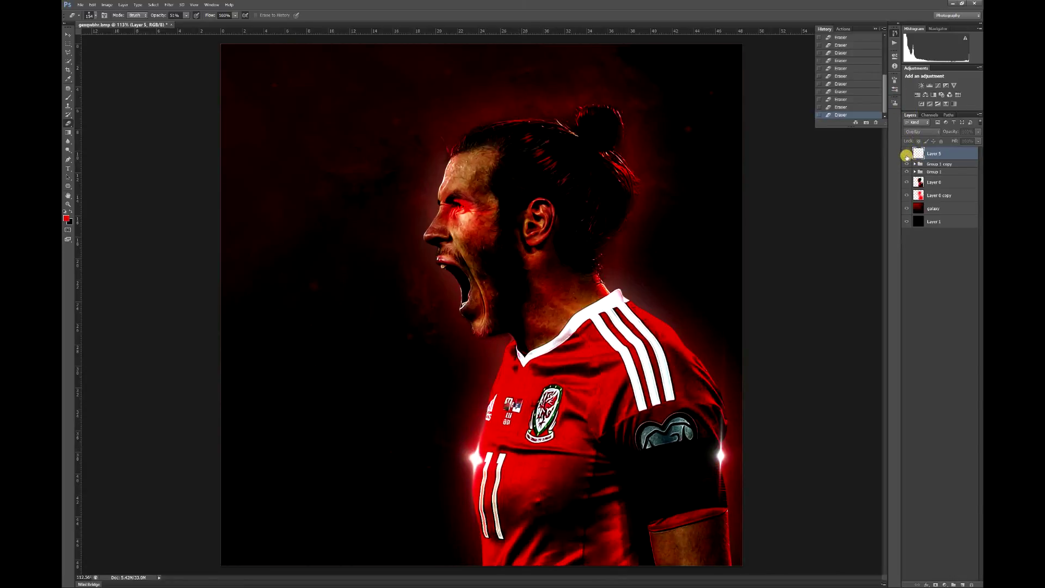
pyautogui.click(911, 164)
pyautogui.click(907, 155)
pyautogui.click(907, 155)
pyautogui.click(908, 155)
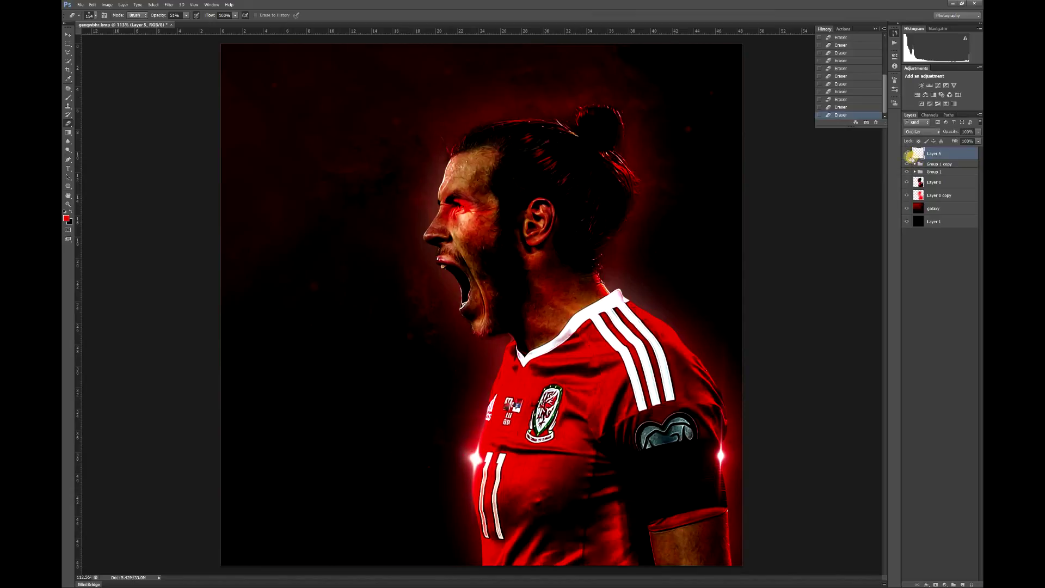
pyautogui.click(908, 155)
pyautogui.click(907, 155)
pyautogui.click(907, 155)
# - Add a new layer directly above the footballer cutout and paint a red flare across the eye with a flare brush tip
pyautogui.click(951, 183)
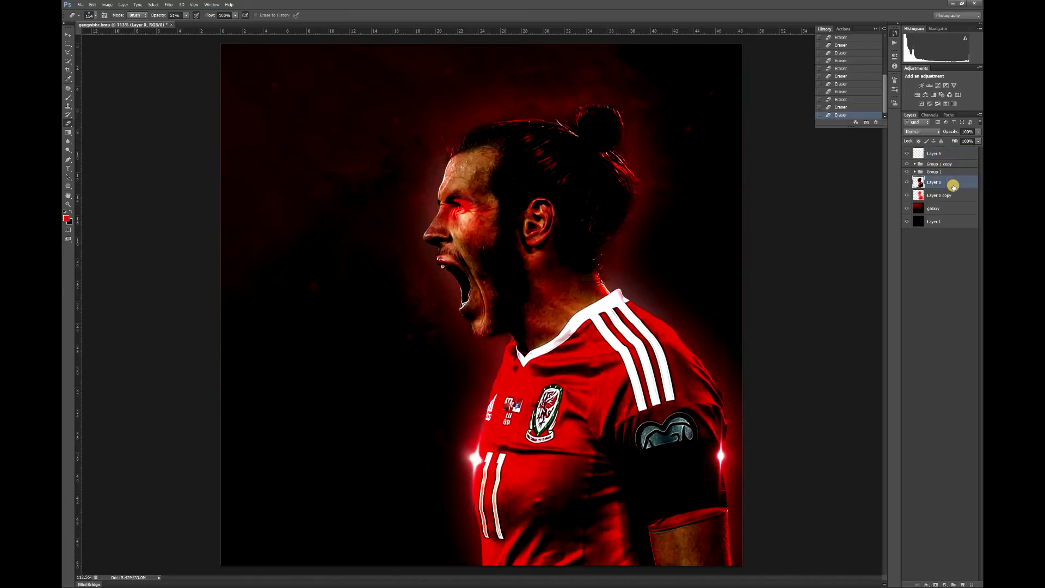
pyautogui.click(962, 584)
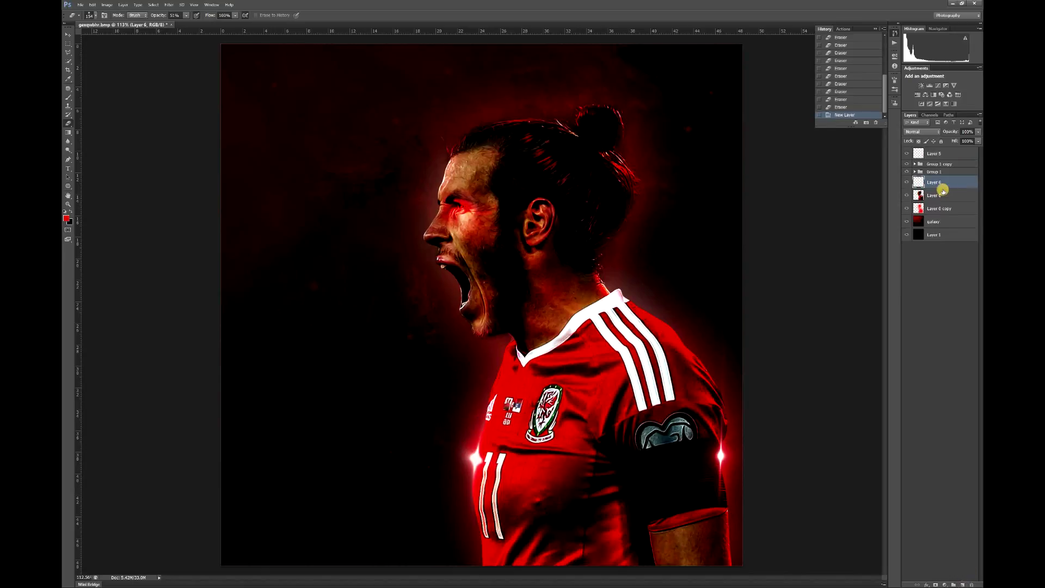
pyautogui.click(68, 96)
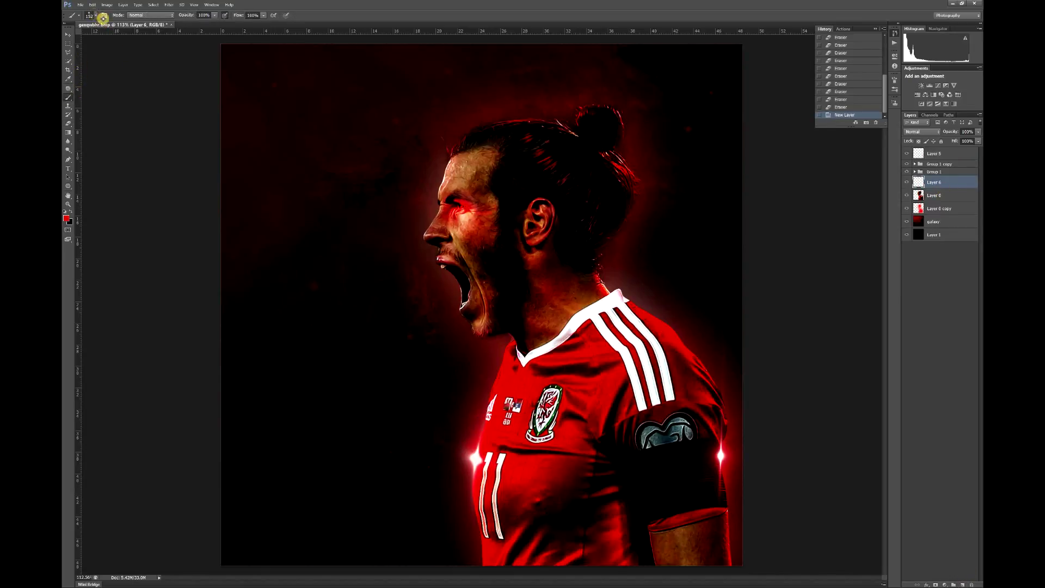
pyautogui.click(96, 16)
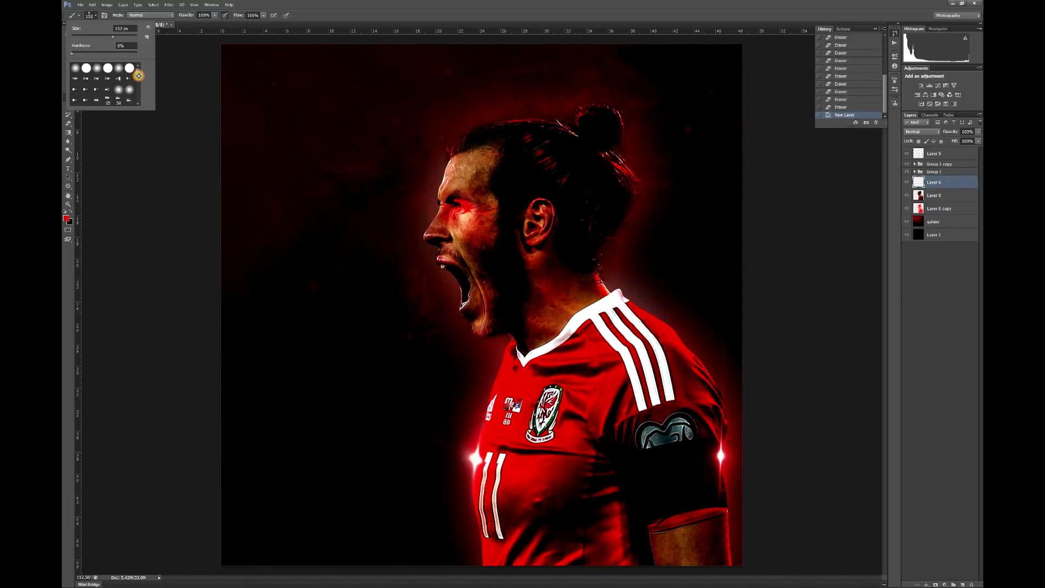
pyautogui.moveTo(139, 76); pyautogui.dragTo(141, 111)
pyautogui.doubleClick(129, 99)
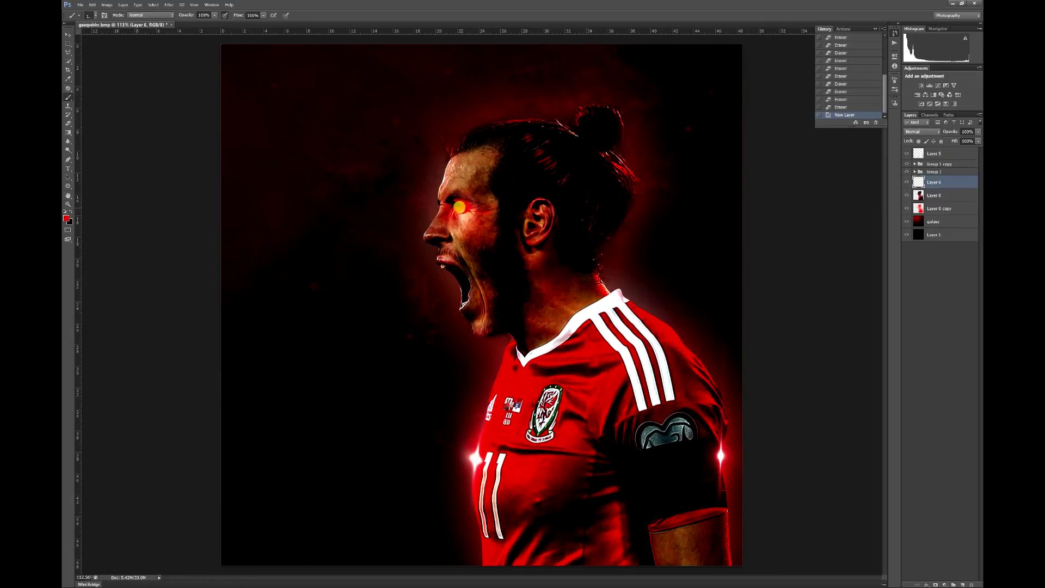
pyautogui.moveTo(458, 206); pyautogui.dragTo(491, 203)
# - Set the eye flare layer's blend mode to Linear Dodge (Add) and turn off Transparency Shapes Layer in its advanced blending options
pyautogui.click(921, 132)
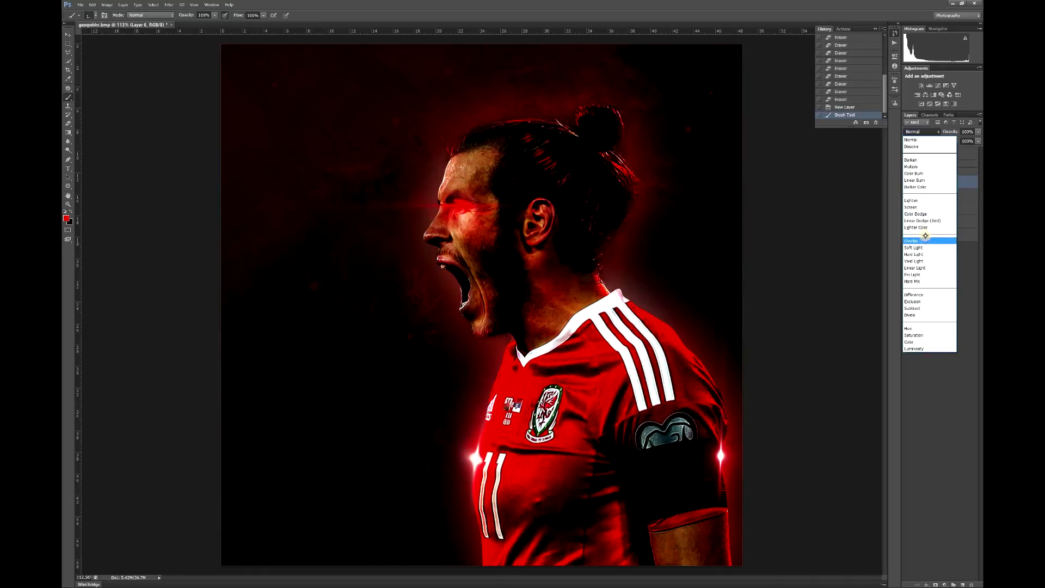
pyautogui.click(932, 221)
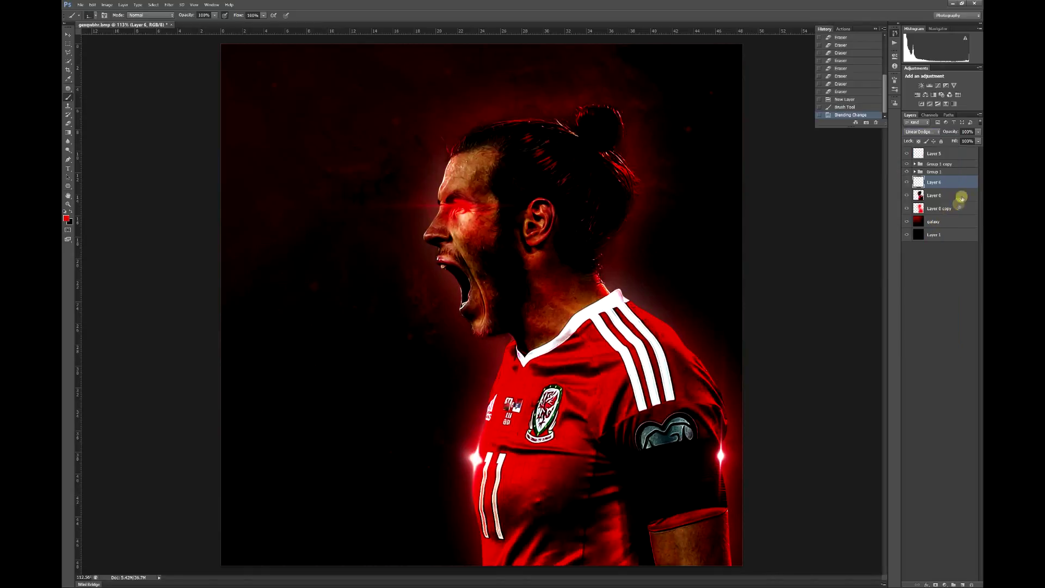
pyautogui.doubleClick(953, 184)
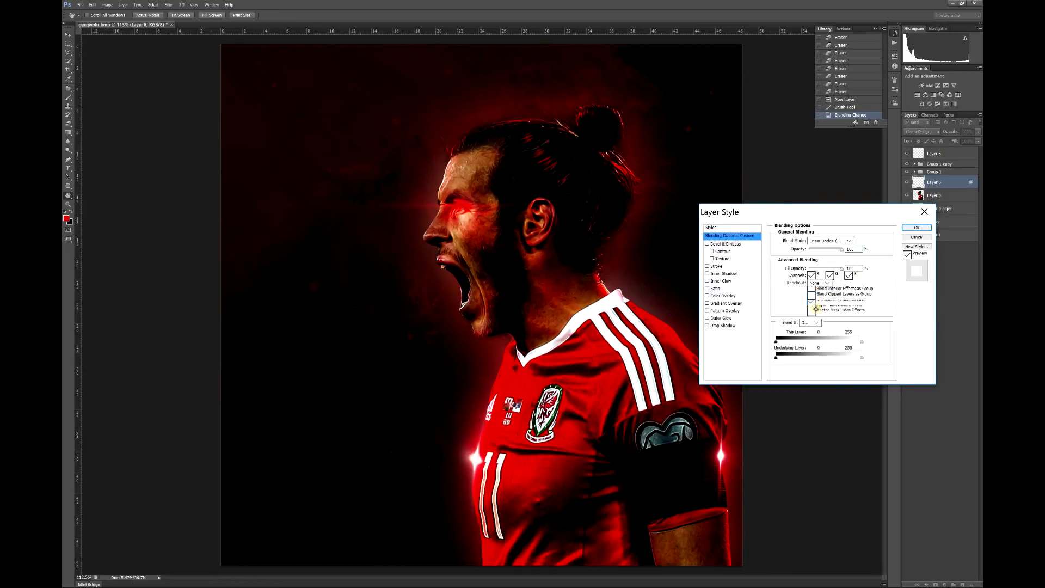
pyautogui.click(916, 228)
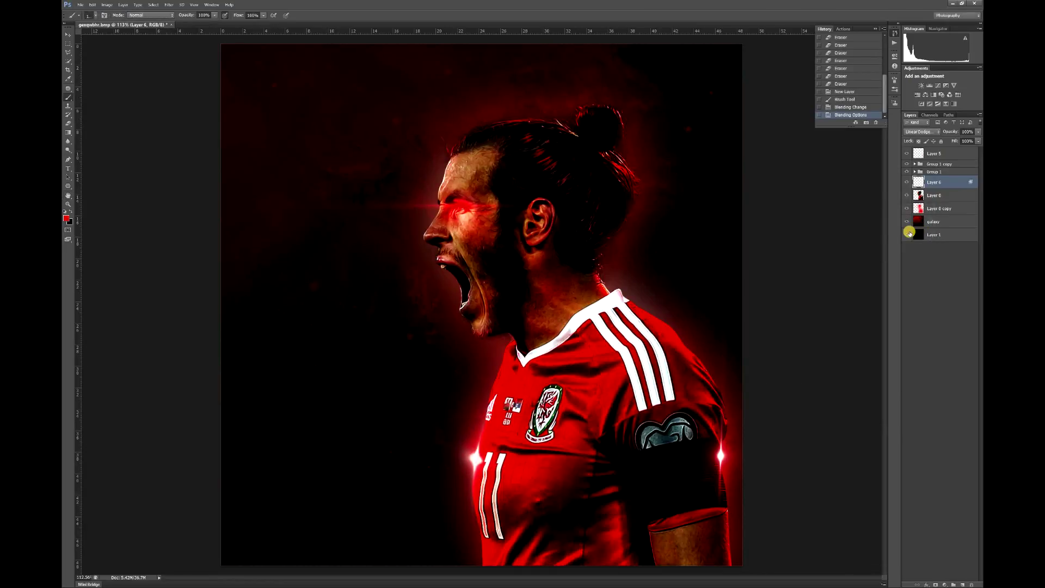
# - Nudge the flare slightly downward over the footballer's eye and lower its layer fill to 47%
pyautogui.click(66, 33)
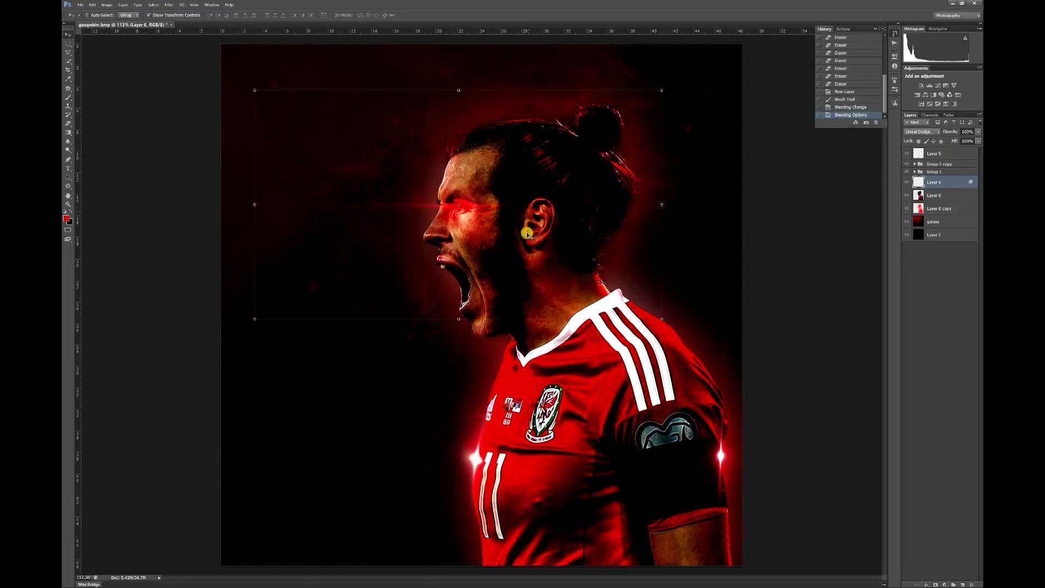
pyautogui.moveTo(515, 235); pyautogui.dragTo(528, 239)
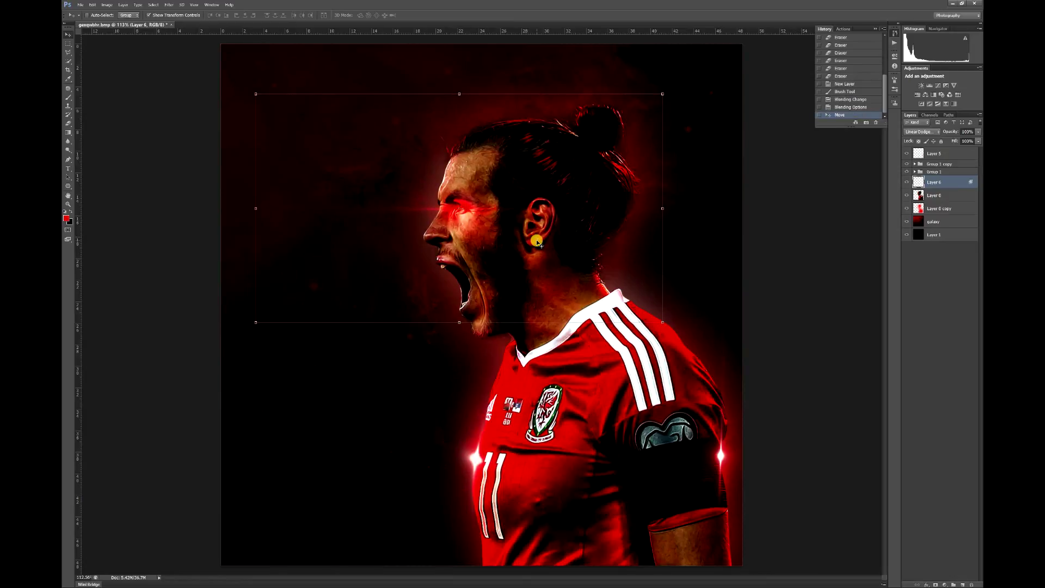
pyautogui.click(978, 142)
pyautogui.moveTo(977, 151); pyautogui.dragTo(967, 155)
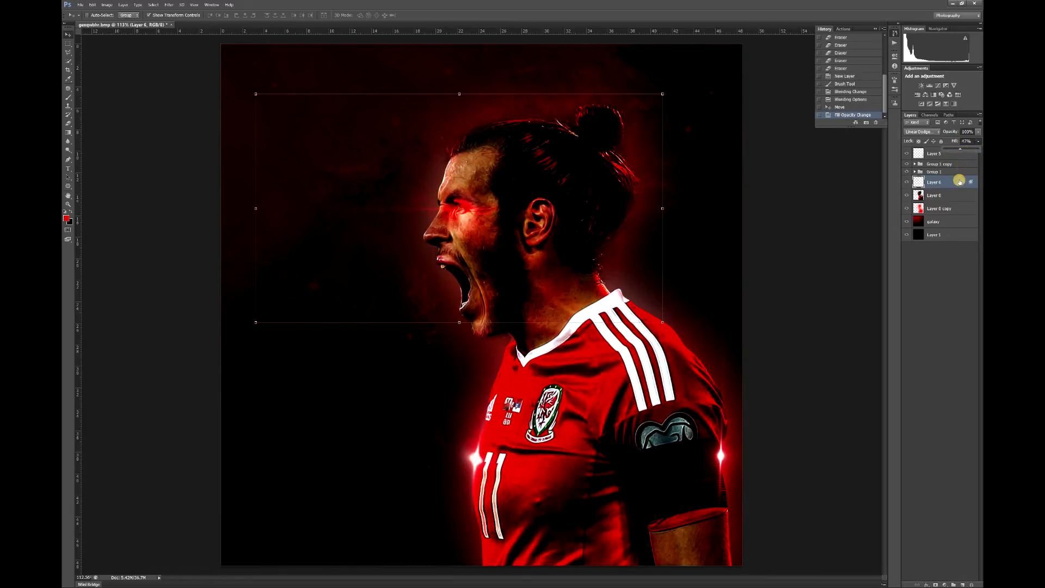
pyautogui.click(939, 294)
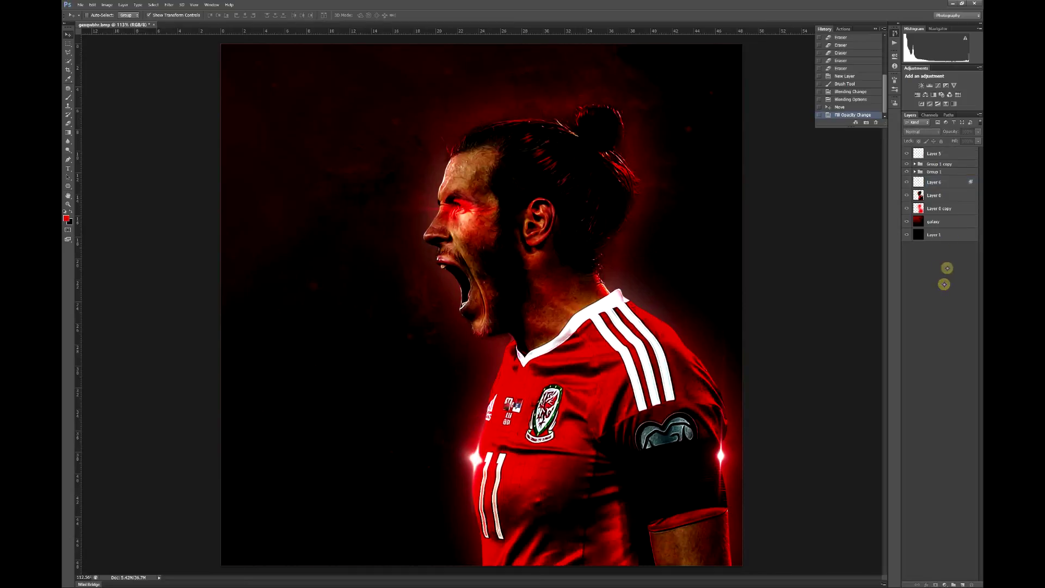
# - Reduce the eye flare layer's fill further to about 33%, leaving no layer selected
pyautogui.click(954, 184)
pyautogui.click(978, 141)
pyautogui.moveTo(962, 148); pyautogui.dragTo(954, 157)
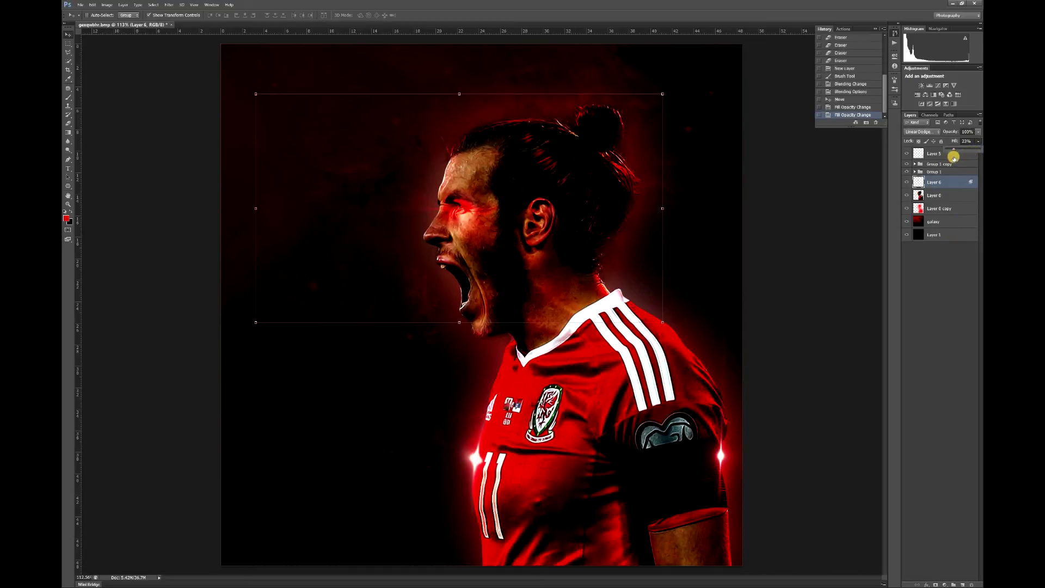
pyautogui.click(939, 275)
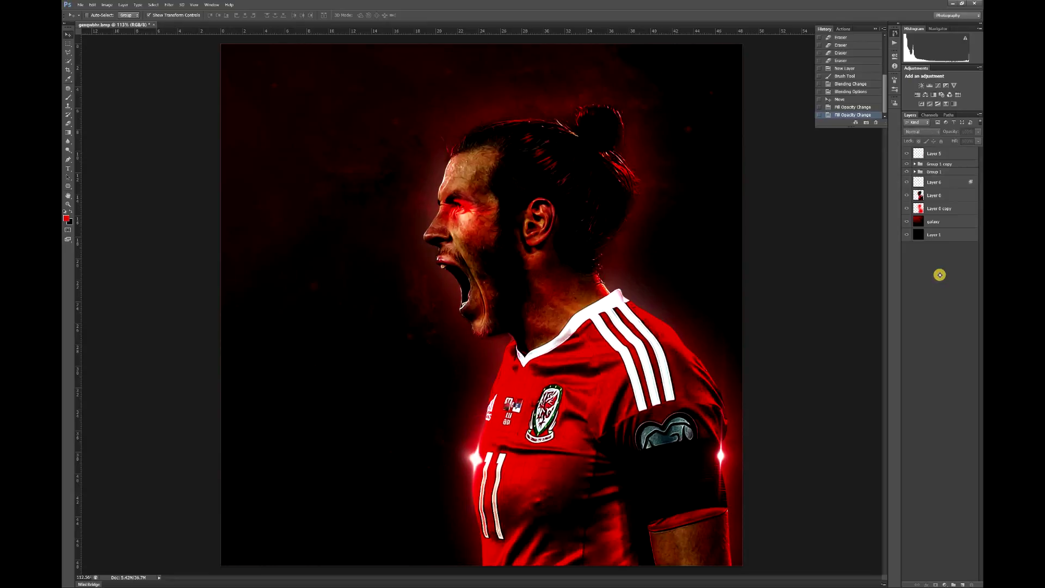